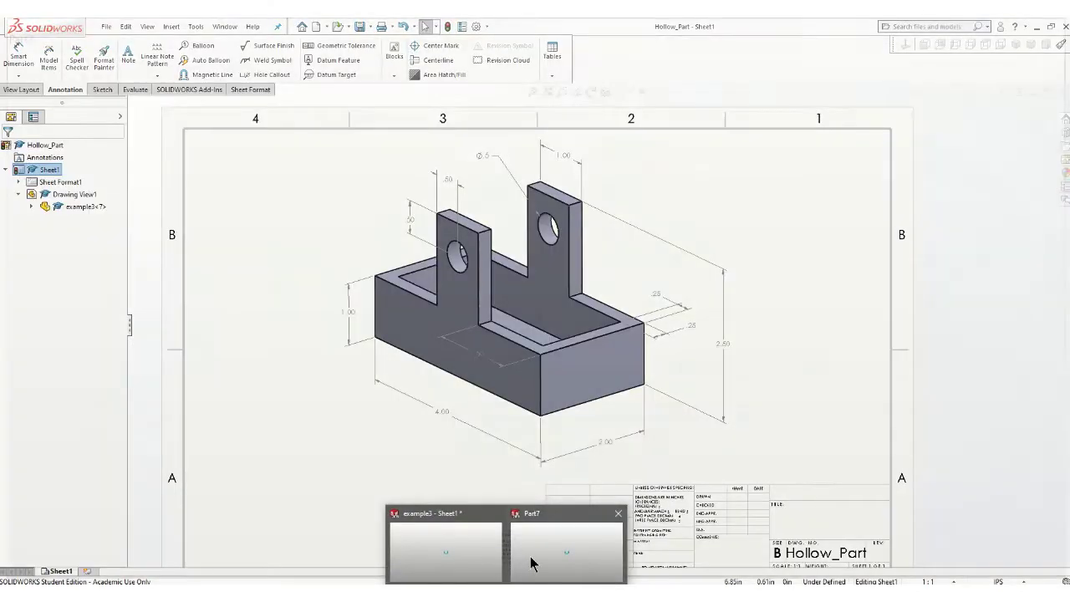
# Step: Switch to the Part7 document and open a new sketch on the Front Plane
pyautogui.click(531, 555)
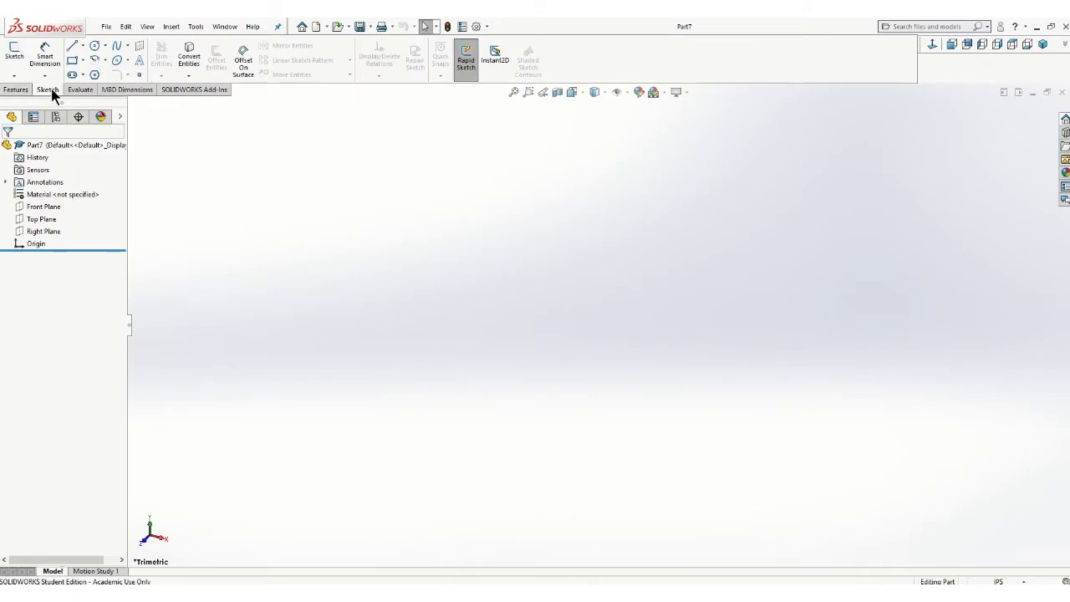
pyautogui.click(12, 50)
pyautogui.click(470, 189)
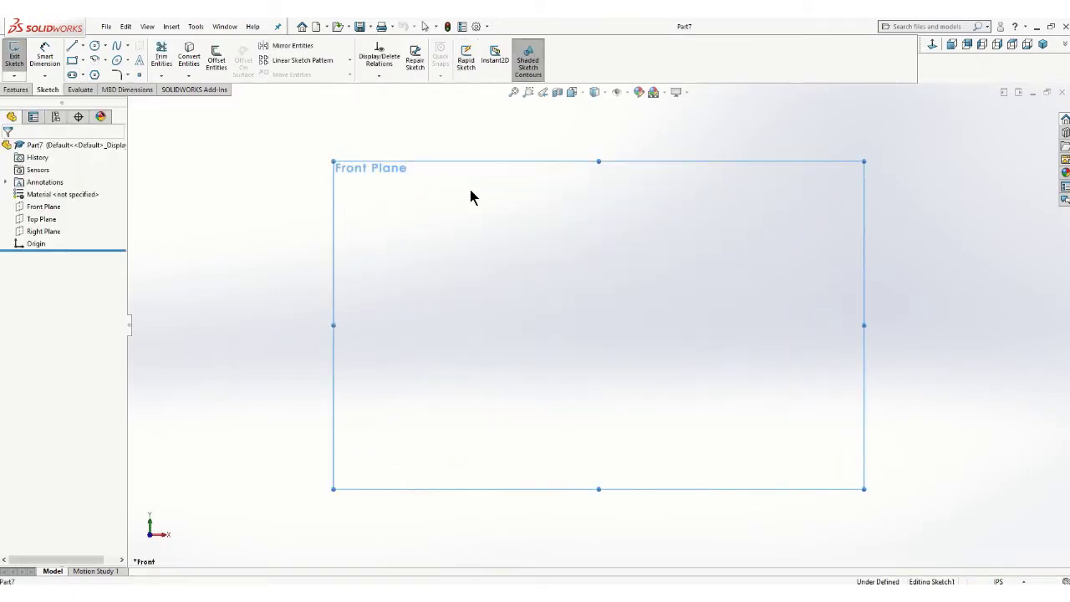
# Step: Sketch a closed inverted-T profile with lines, its base about 4.7 in wide and 1.5 in high
pyautogui.click(72, 48)
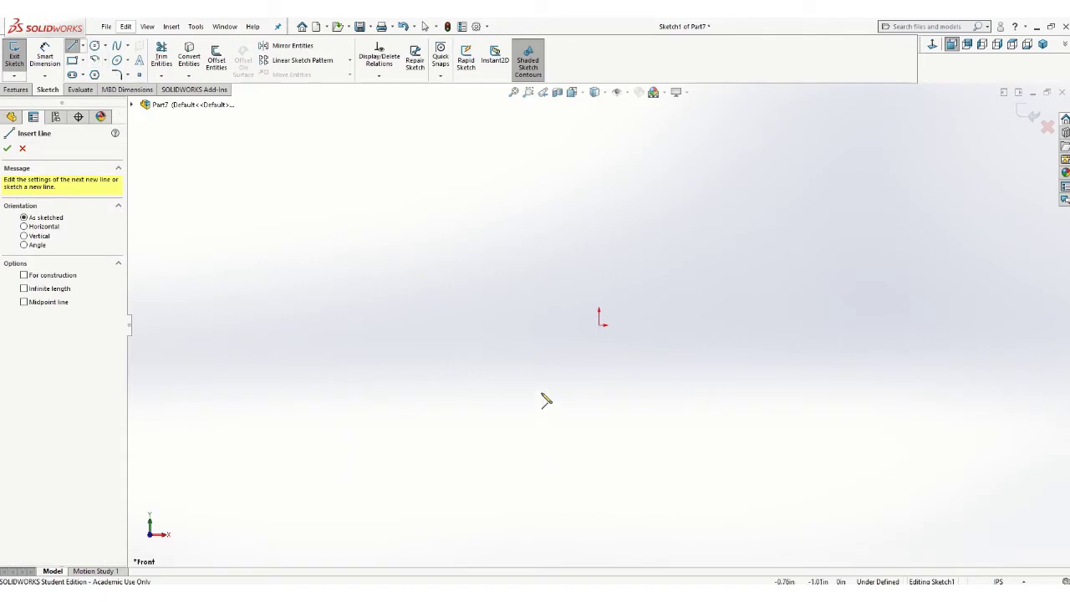
pyautogui.click(430, 408)
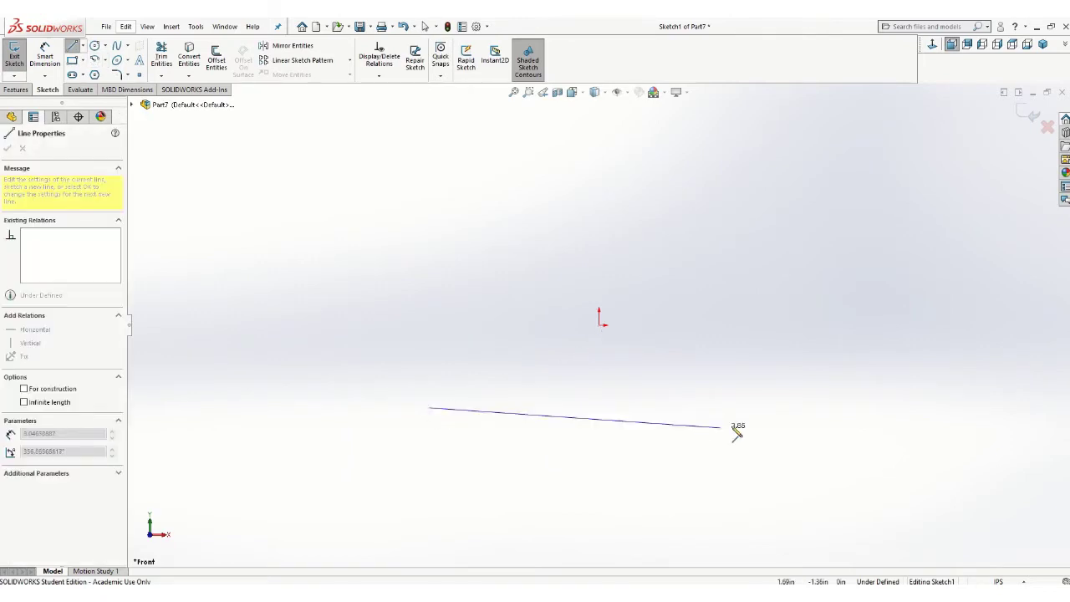
pyautogui.click(783, 407)
pyautogui.click(782, 291)
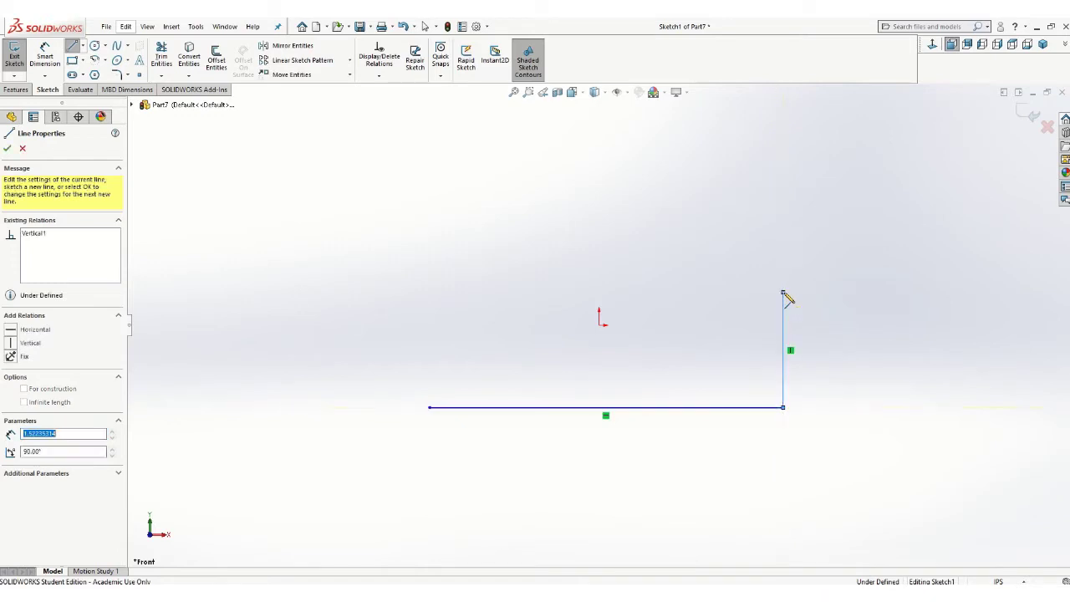
pyautogui.click(665, 292)
pyautogui.click(665, 191)
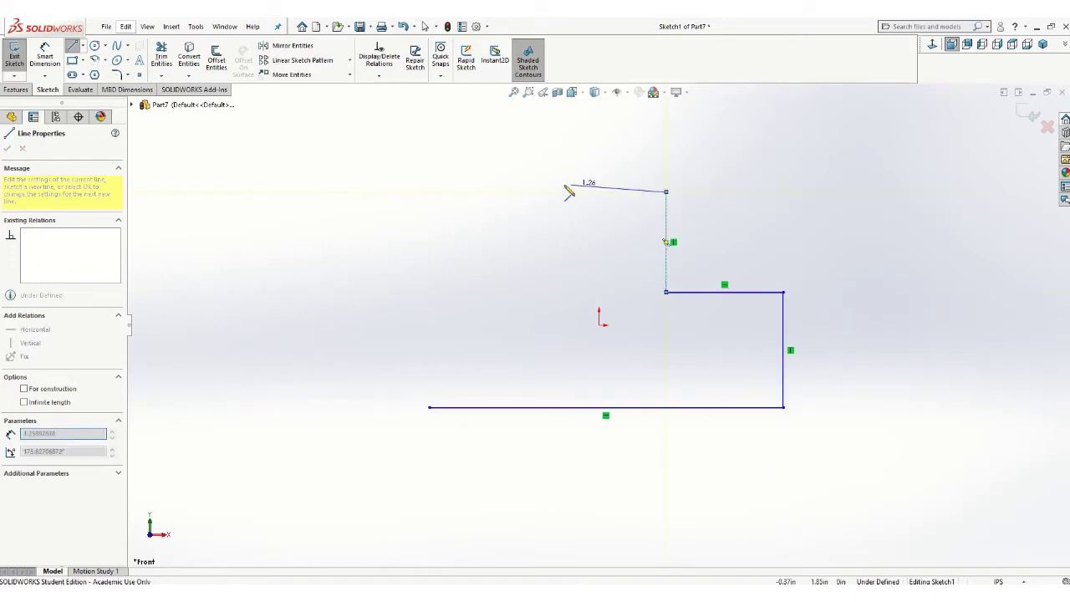
pyautogui.click(548, 191)
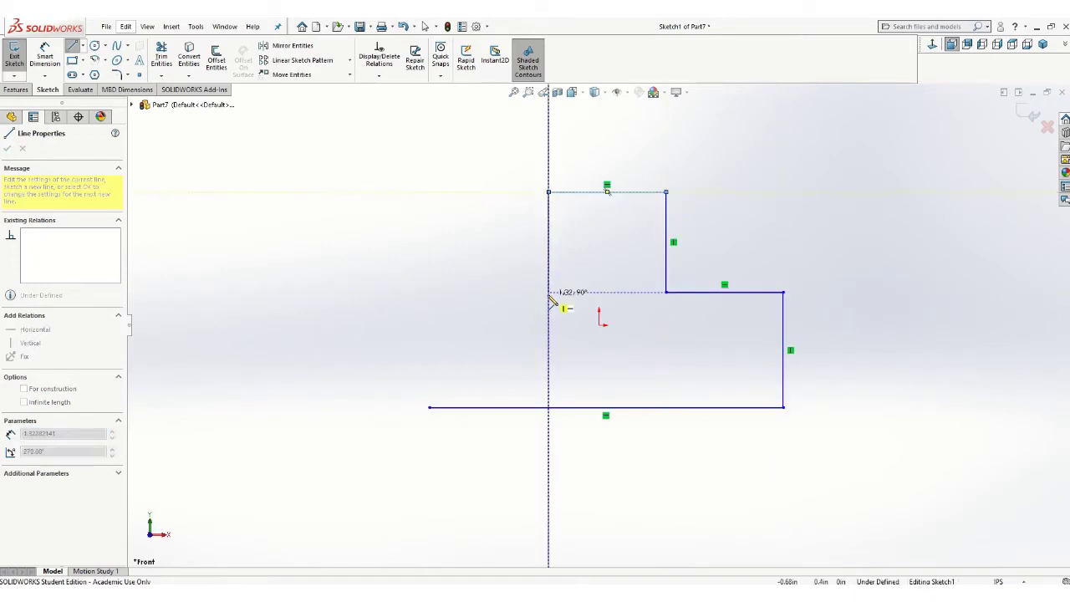
pyautogui.click(549, 291)
pyautogui.click(428, 291)
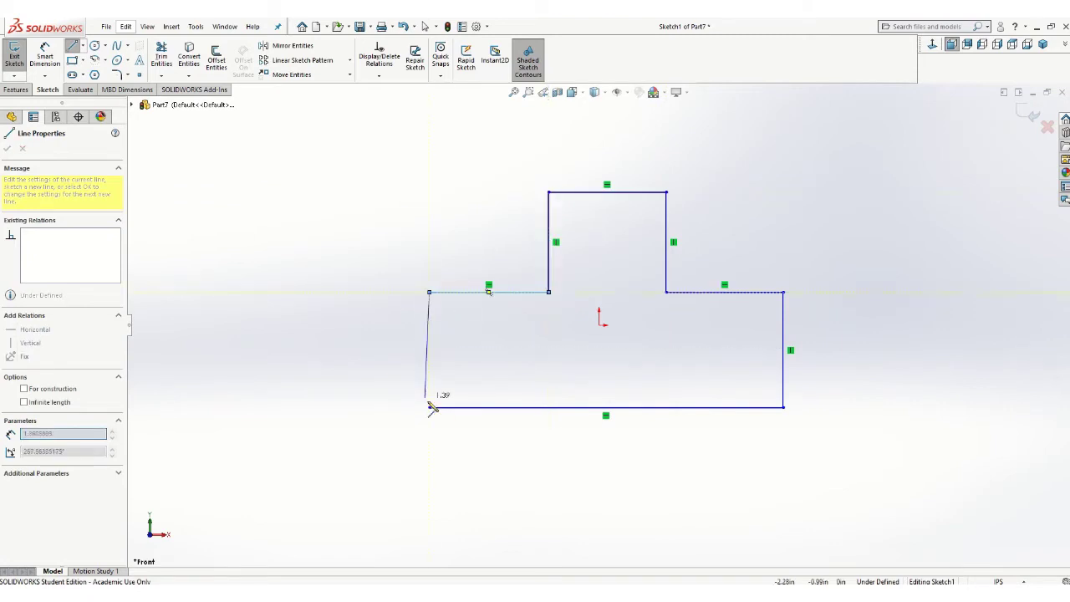
pyautogui.click(429, 407)
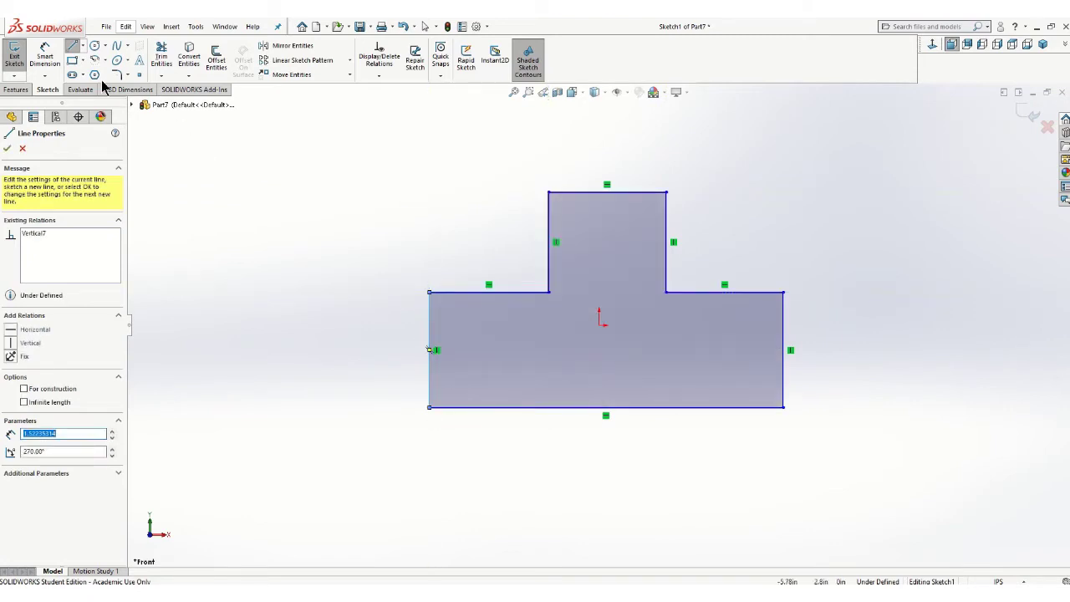
# Step: Dimension the bottom edge of the inverted-T profile to 4 in
pyautogui.click(44, 56)
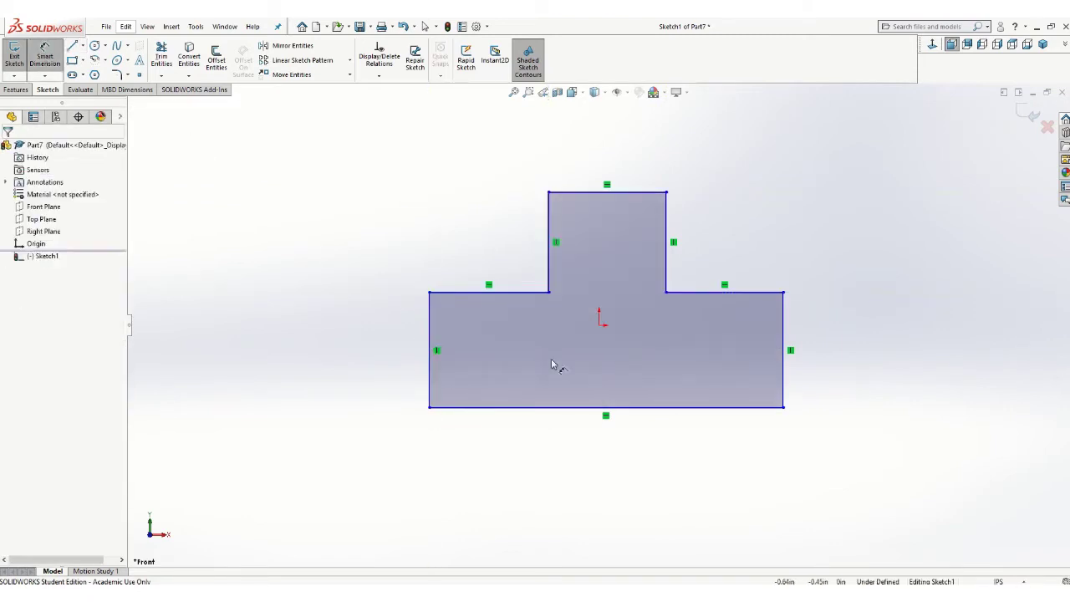
pyautogui.click(589, 408)
pyautogui.click(612, 476)
pyautogui.write('4')
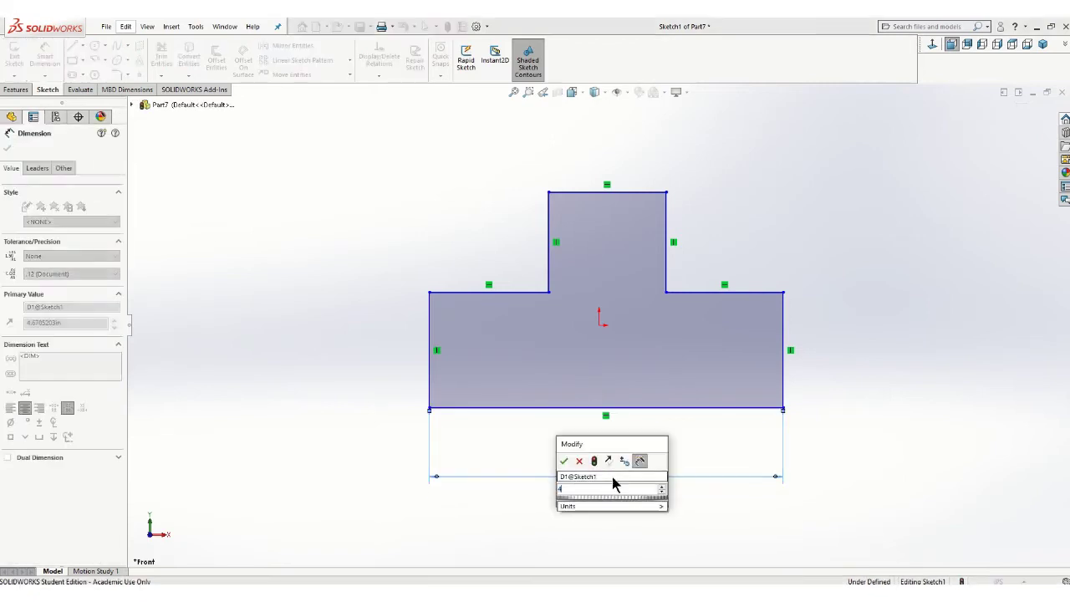
pyautogui.press('Return')
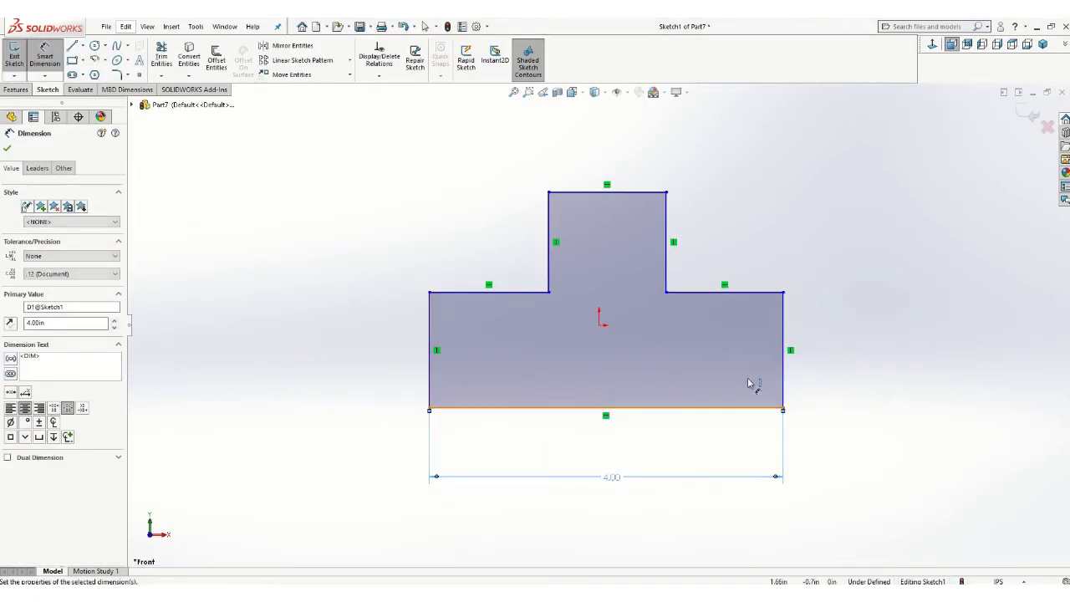
# Step: Dimension the right and left vertical edges of the profile's base to 1 in each
pyautogui.click(786, 357)
pyautogui.click(853, 361)
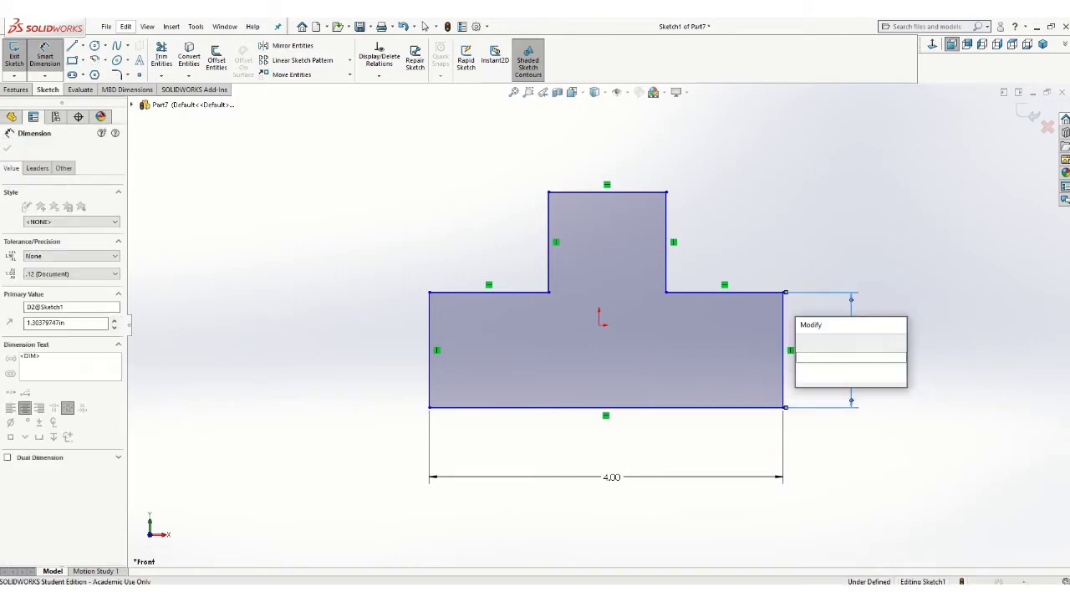
pyautogui.write('1')
pyautogui.press('Return')
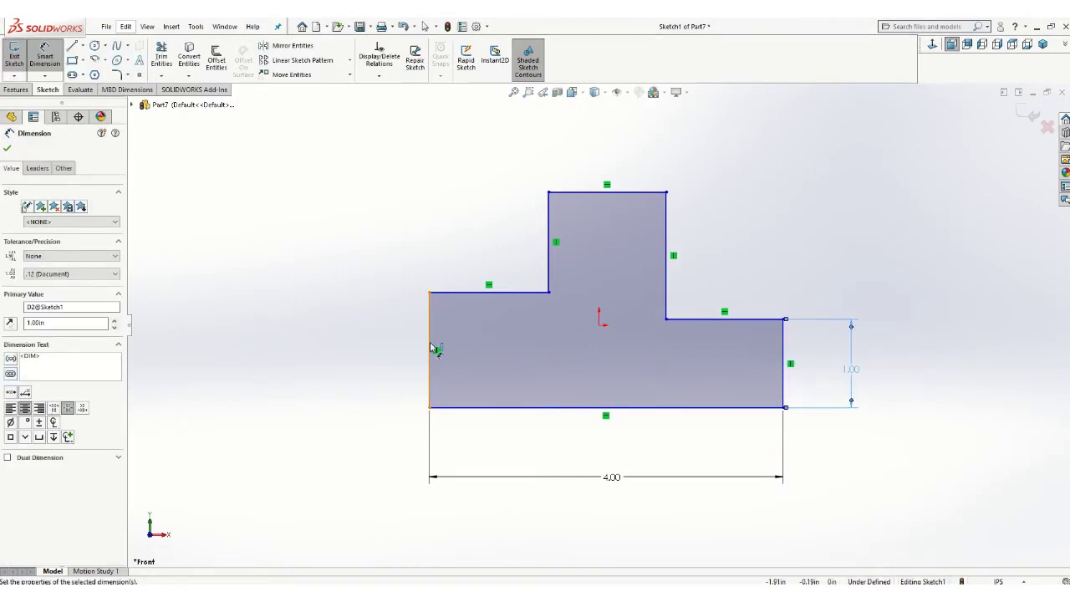
pyautogui.click(430, 345)
pyautogui.click(372, 361)
pyautogui.write('1')
pyautogui.press('Return')
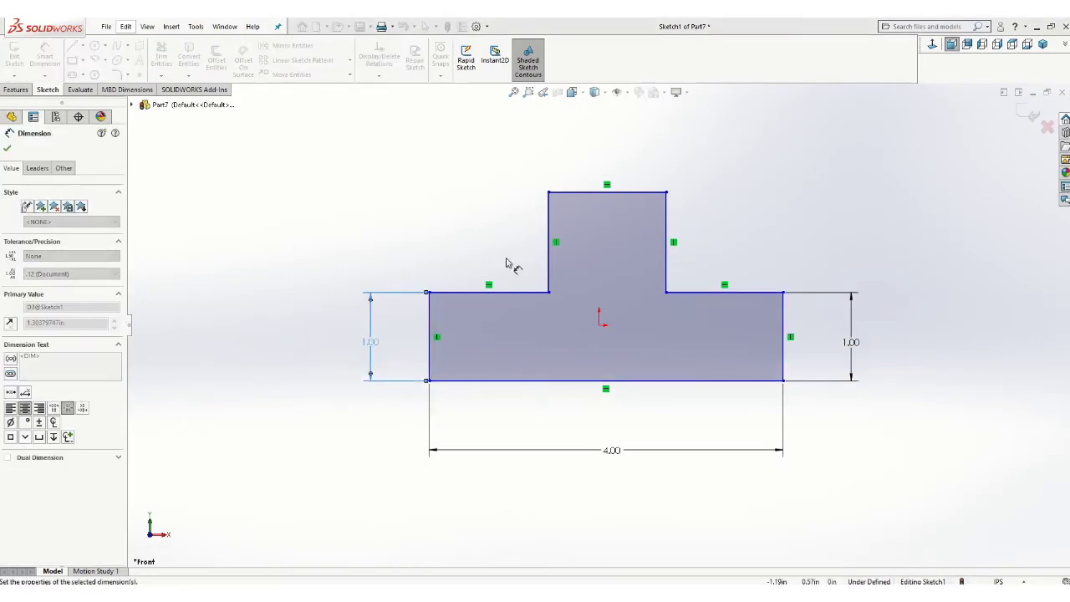
# Step: Dimension the upright's top edge to 1 in and the profile's overall height to 2.5 in
pyautogui.click(614, 193)
pyautogui.click(614, 140)
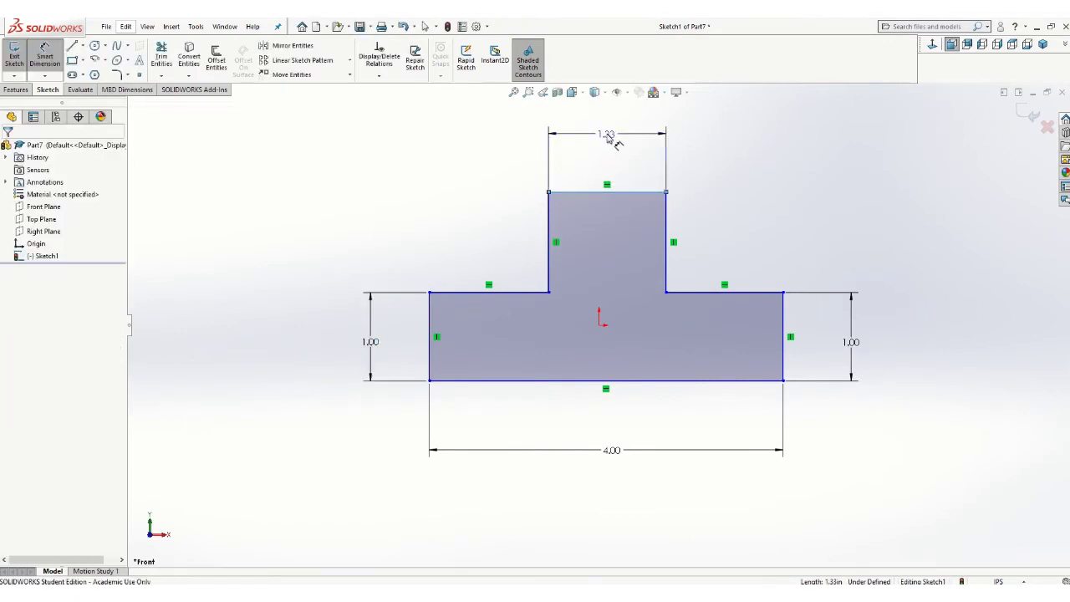
pyautogui.write('1.00in')
pyautogui.press('Return')
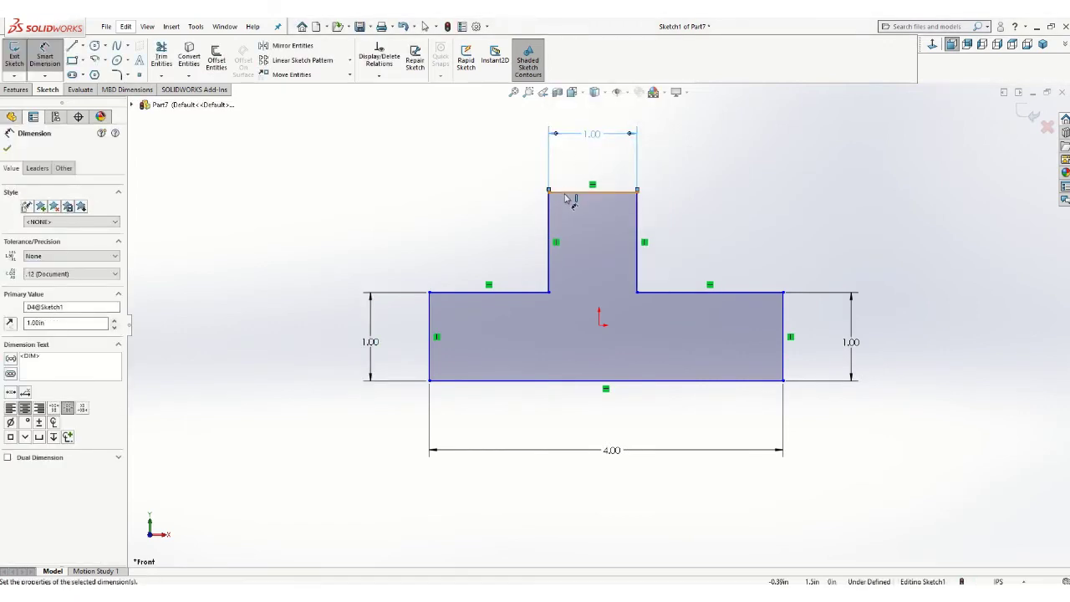
pyautogui.click(545, 381)
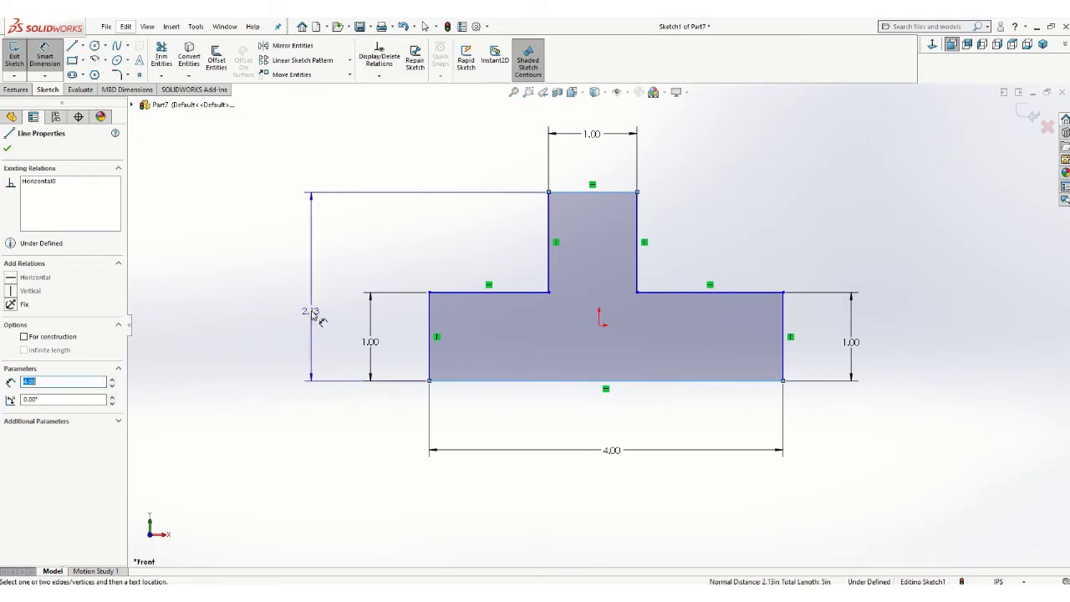
pyautogui.click(307, 306)
pyautogui.write('2.5')
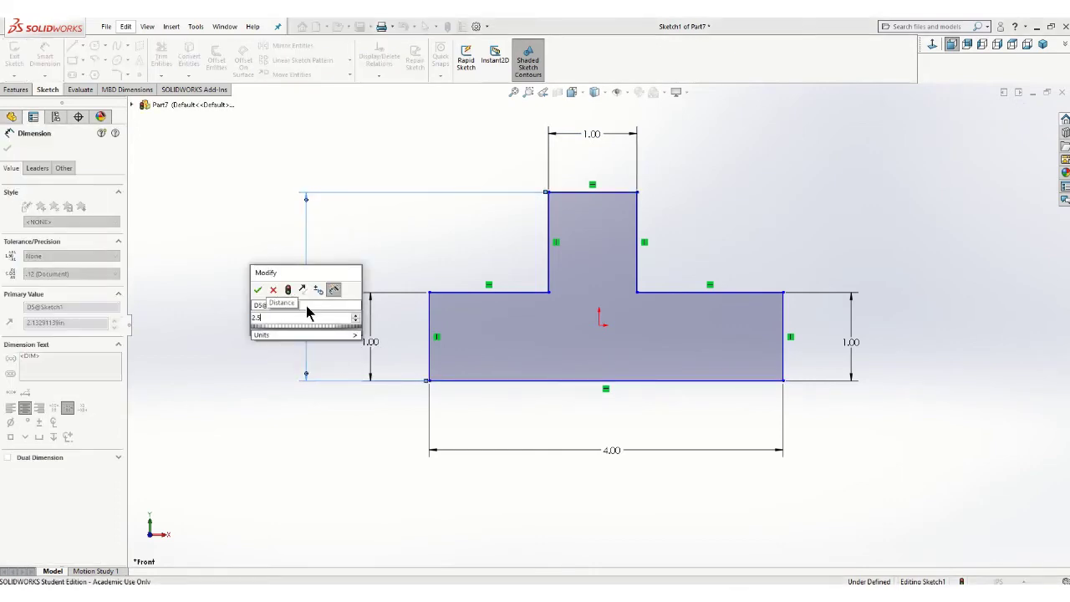
pyautogui.press('Return')
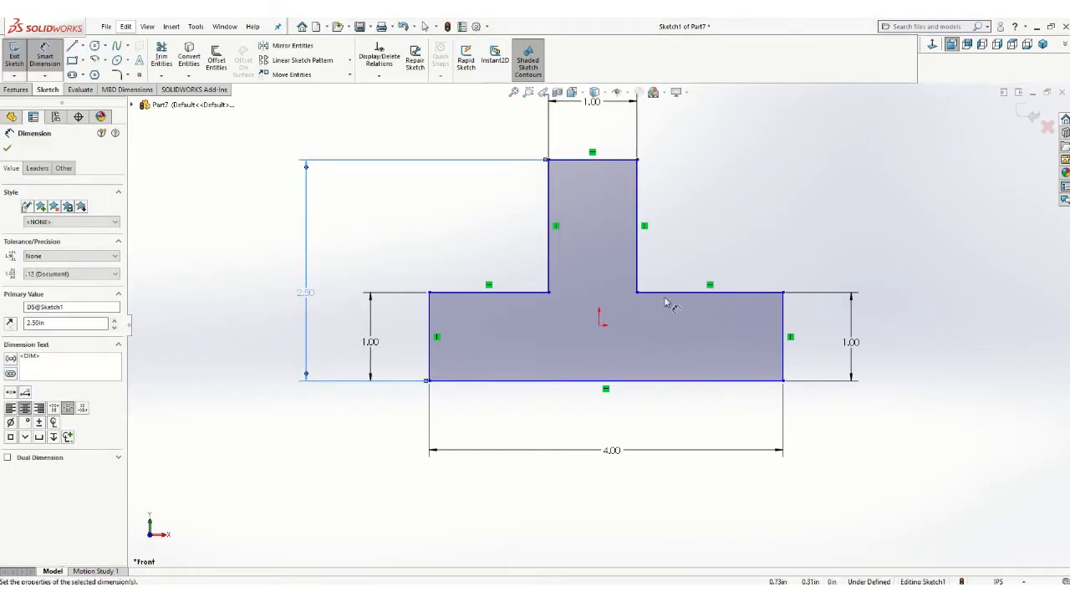
# Step: Dimension the right shoulder of the profile, beside the upright, to 1.5 in
pyautogui.click(678, 299)
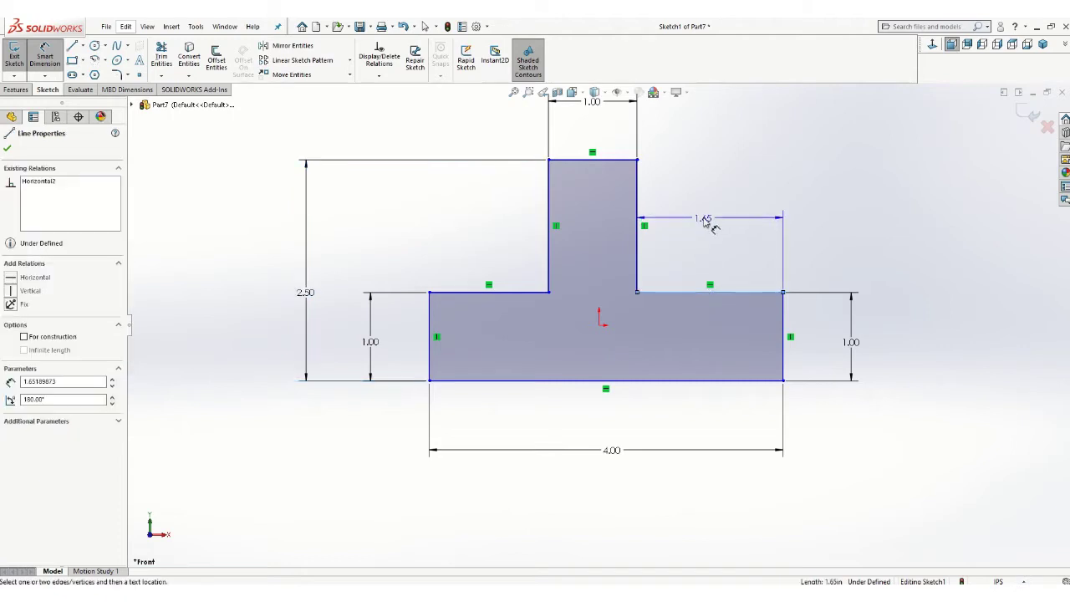
pyautogui.click(705, 222)
pyautogui.write('1.5')
pyautogui.press('Return')
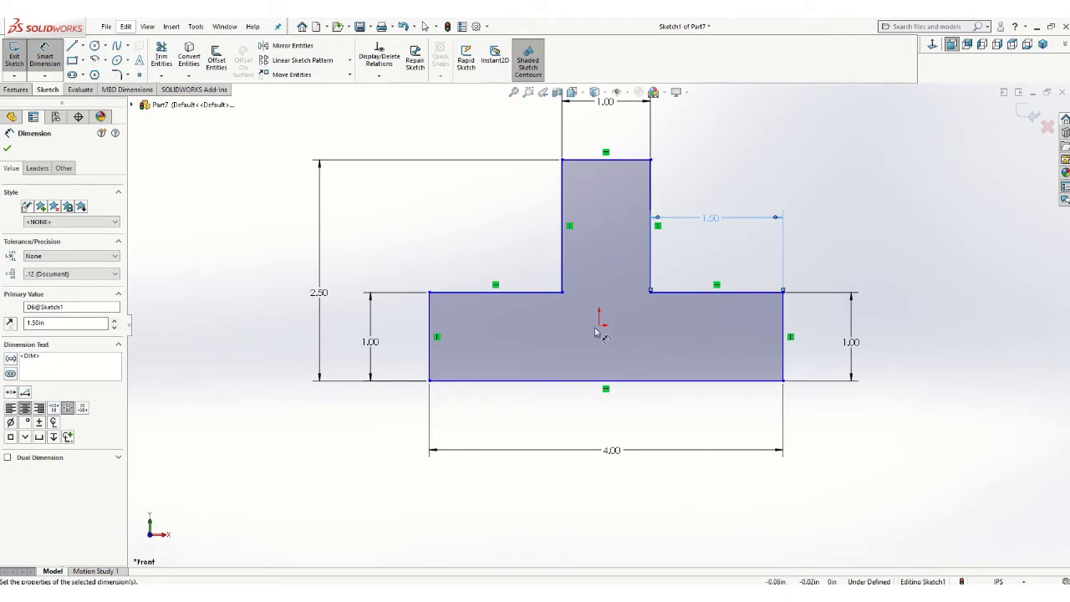
# Step: Set the vertical distance from the profile's bottom edge to the origin to 1 in
pyautogui.click(629, 378)
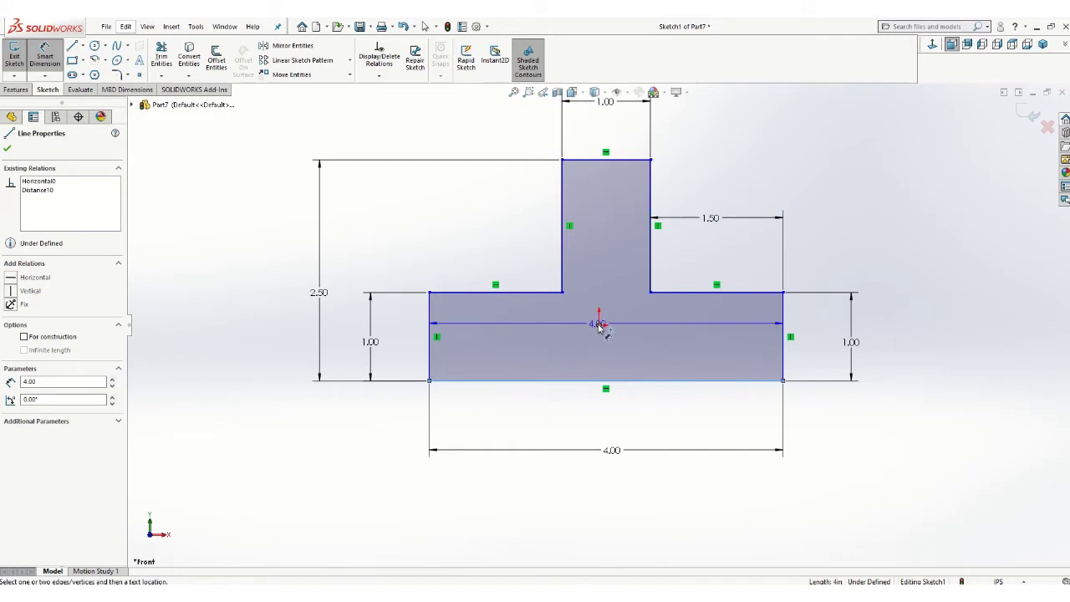
pyautogui.click(599, 324)
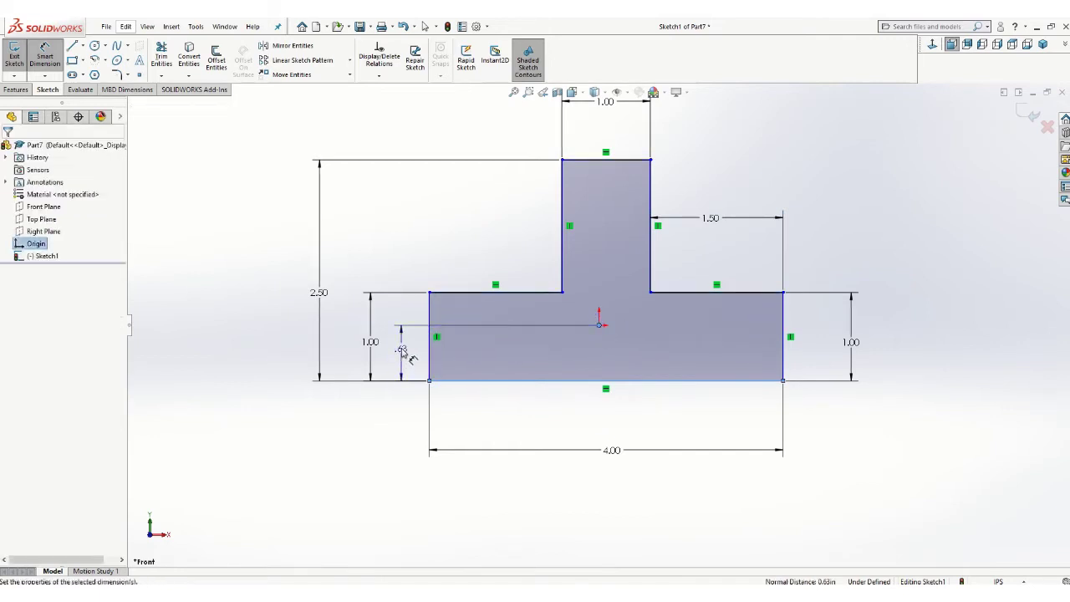
pyautogui.click(402, 349)
pyautogui.write('1')
pyautogui.press('Return')
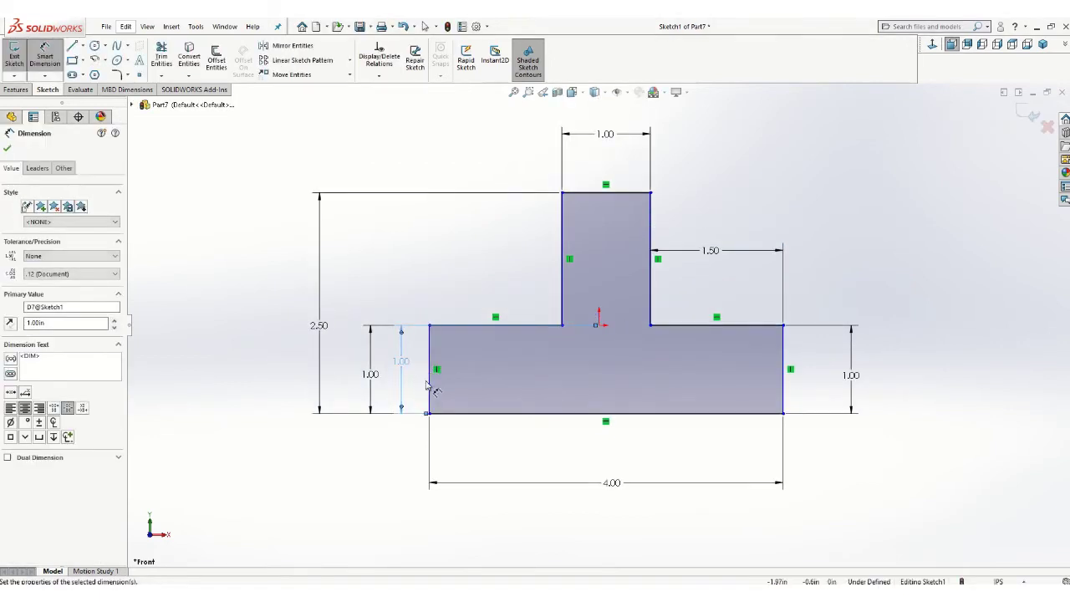
# Step: Set the horizontal distance from the base's left edge to the origin to 2 in and exit the sketch
pyautogui.click(429, 395)
pyautogui.click(599, 324)
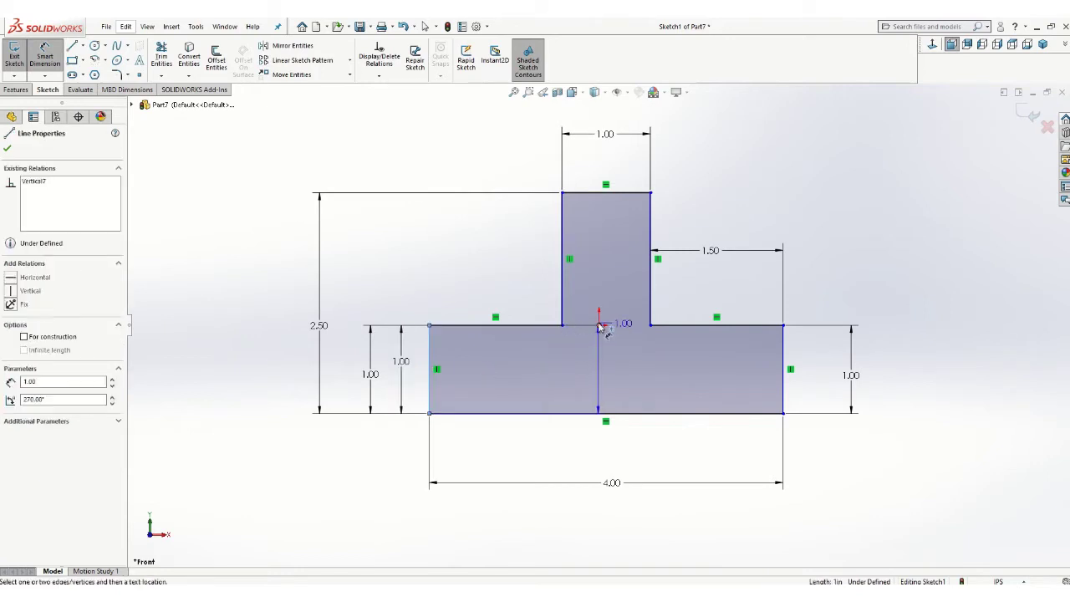
pyautogui.click(522, 442)
pyautogui.write('2.00in')
pyautogui.press('Return')
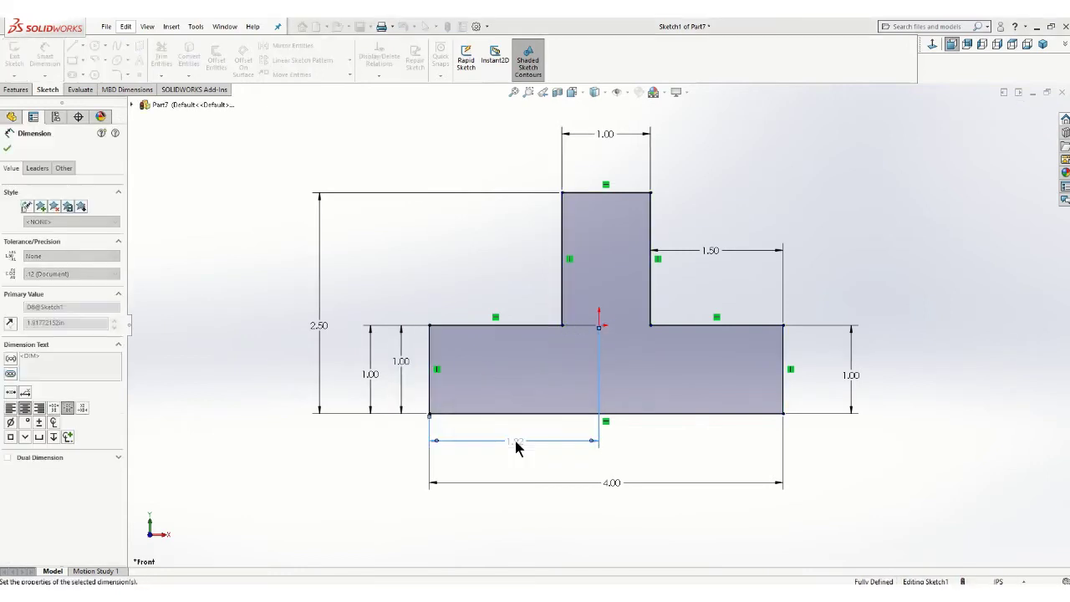
pyautogui.click(9, 148)
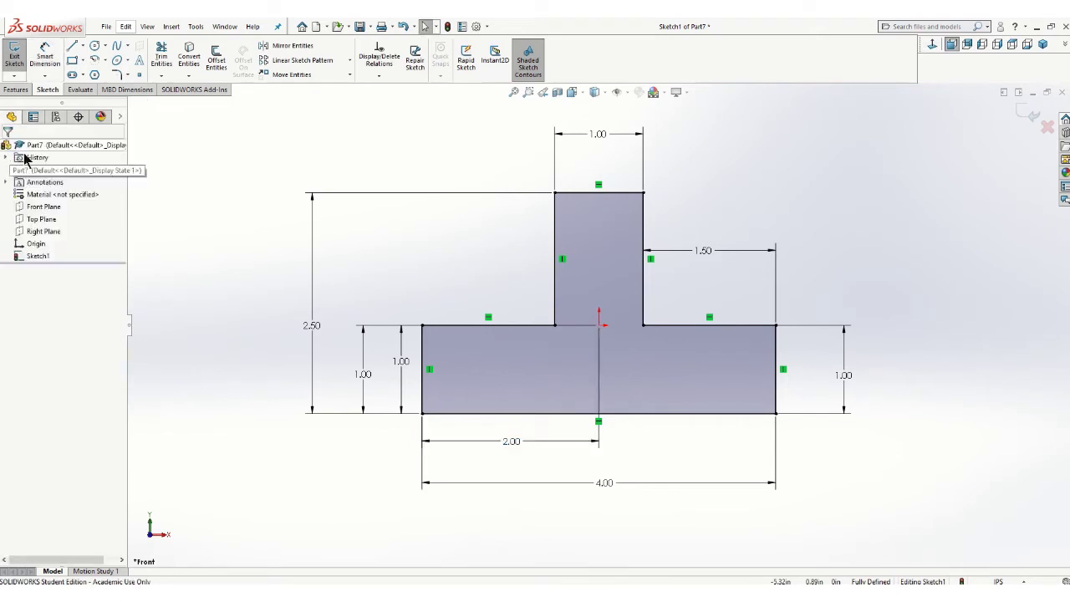
pyautogui.click(1029, 117)
# Step: Extrude the inverted-T sketch 2 in with the Mid Plane end condition
pyautogui.moveTo(716, 284)
pyautogui.mouseDown(button='middle')
pyautogui.moveTo(676, 315)
pyautogui.moveTo(472, 224)
pyautogui.mouseUp(button='middle')
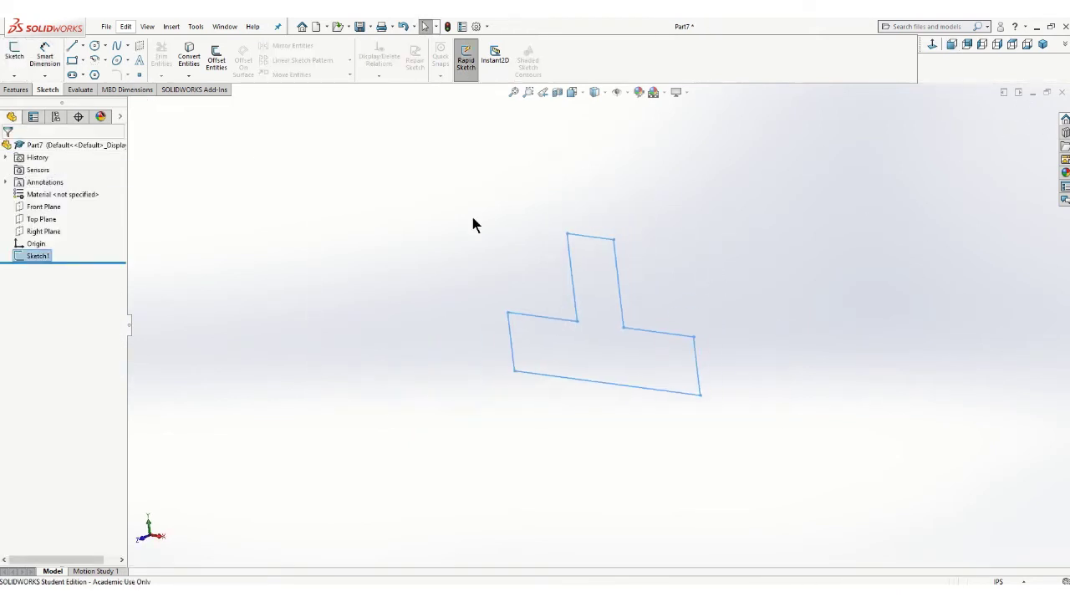
pyautogui.click(17, 90)
pyautogui.click(17, 67)
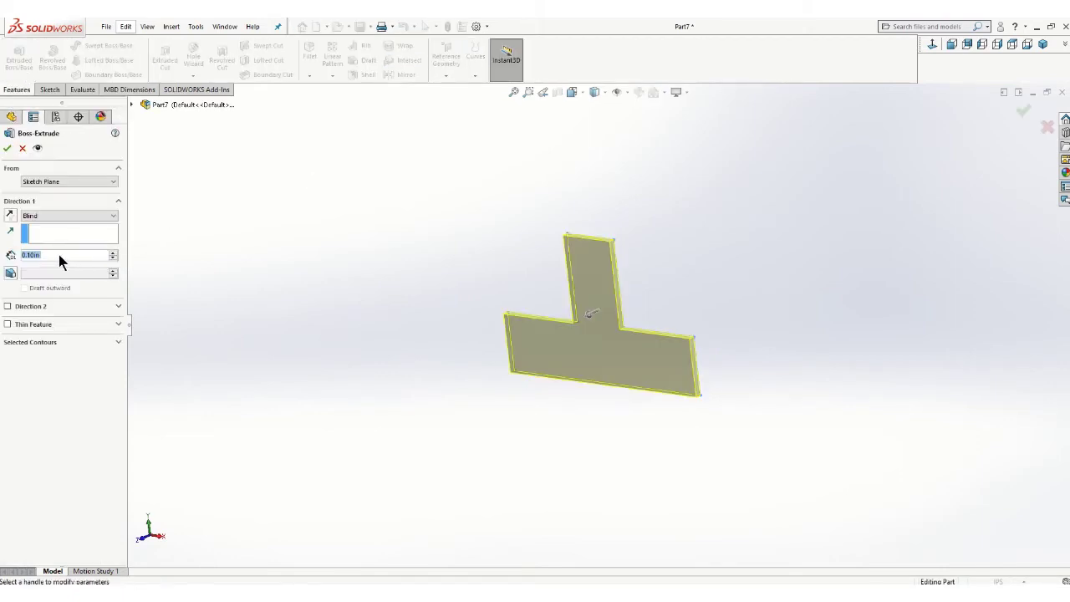
pyautogui.write('2')
pyautogui.press('Return')
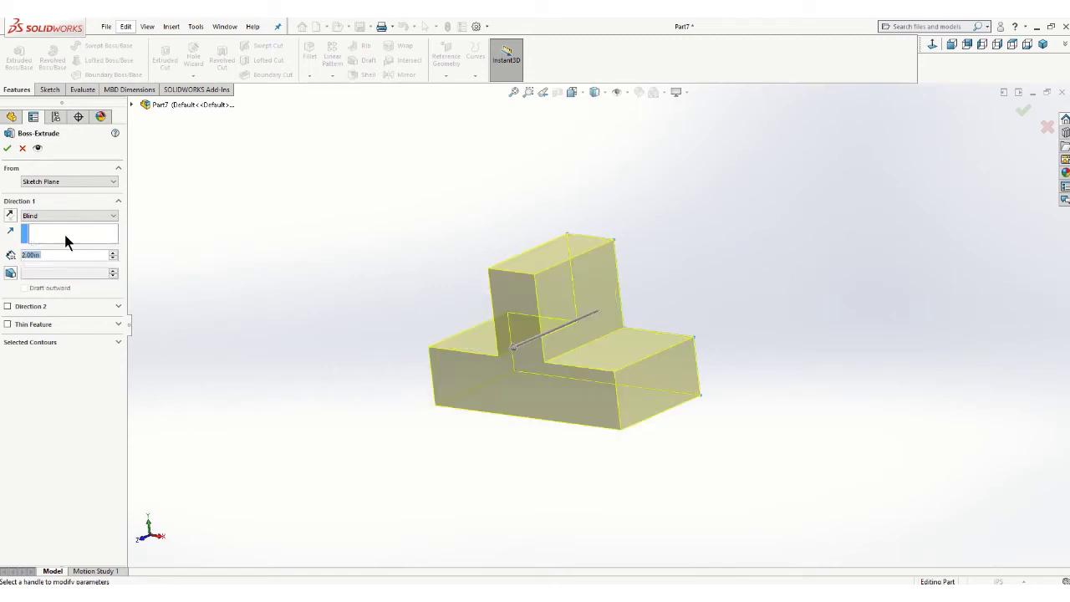
pyautogui.click(106, 219)
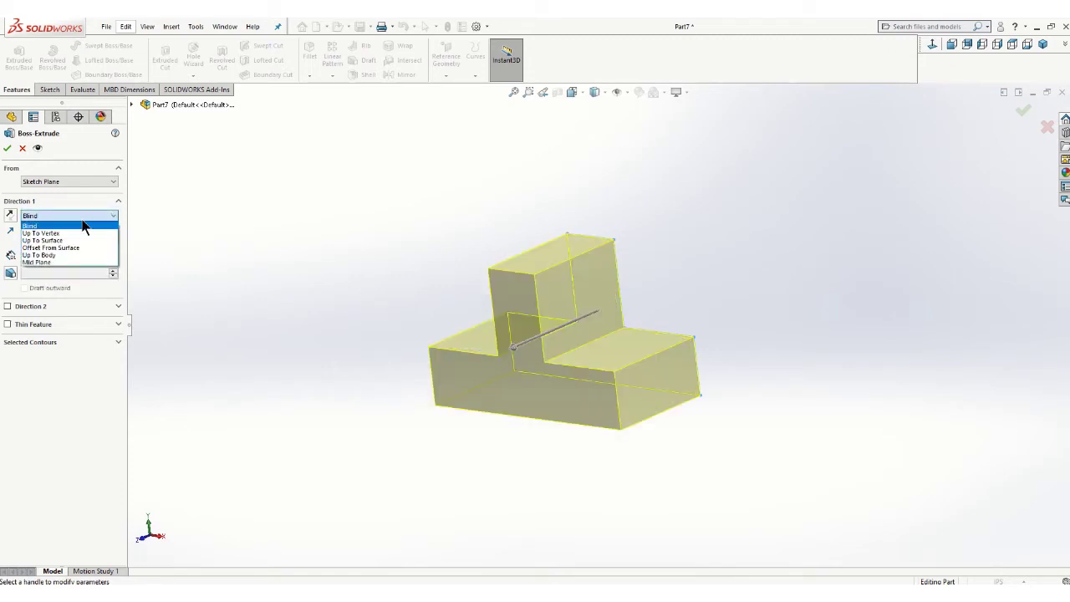
pyautogui.click(38, 259)
pyautogui.click(7, 149)
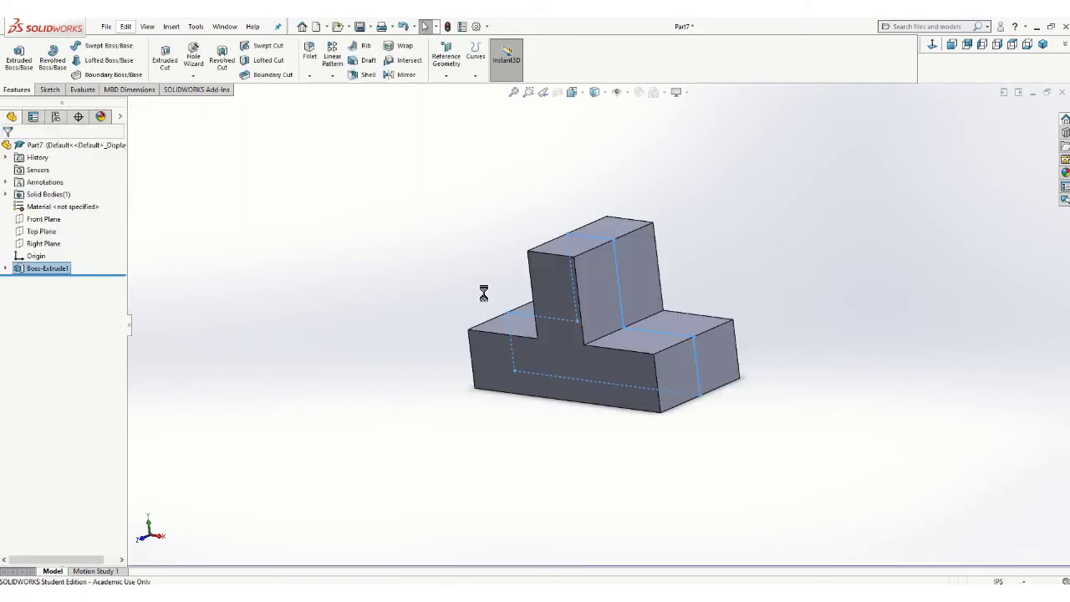
# Step: Sketch a circle about 0.48 in in diameter on the upright's front face, centred about 0.96 in directly above the origin
pyautogui.moveTo(373, 272); pyautogui.dragTo(405, 256, button='middle')
pyautogui.scroll(-1, 409, 258)
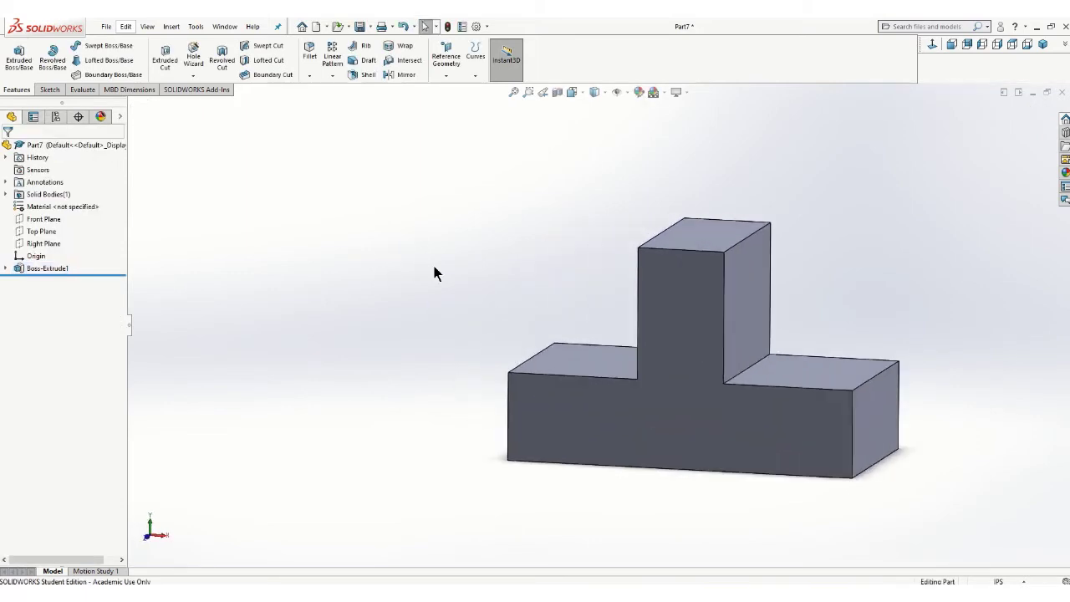
pyautogui.click(50, 90)
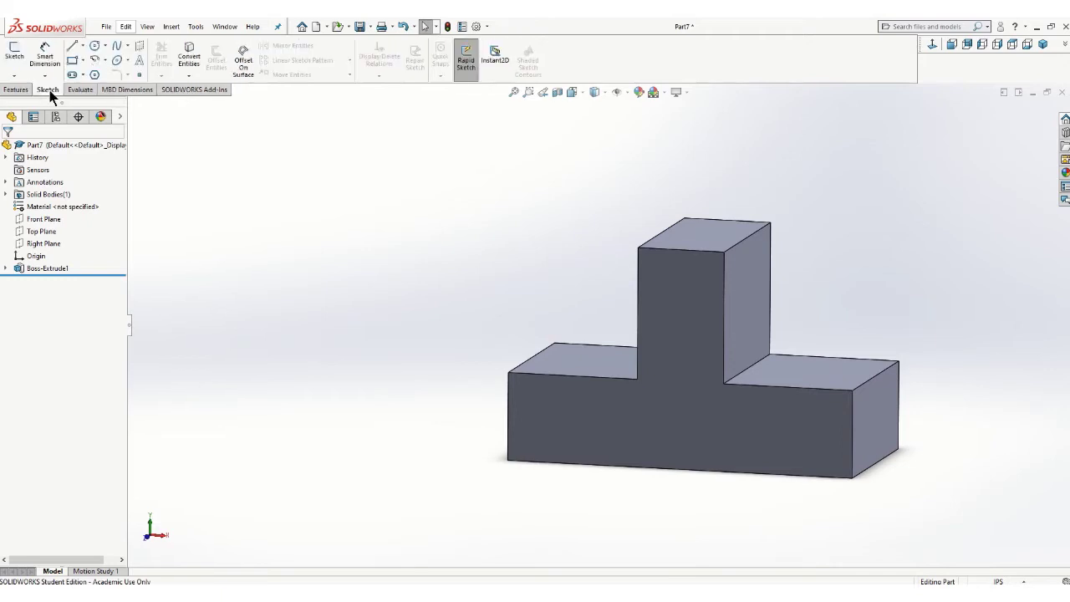
pyautogui.click(14, 54)
pyautogui.click(682, 295)
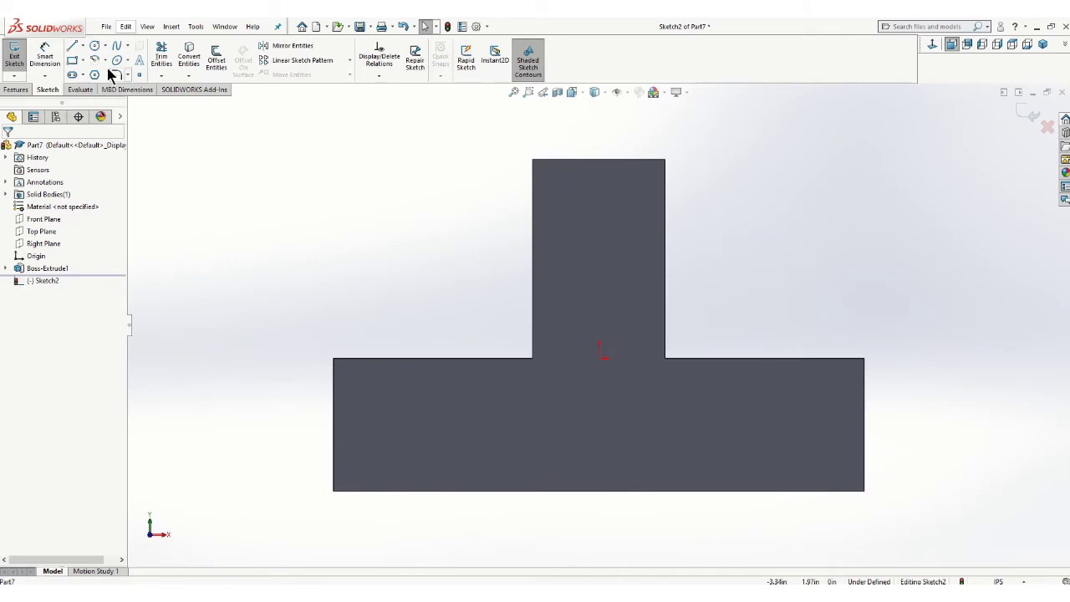
pyautogui.click(96, 47)
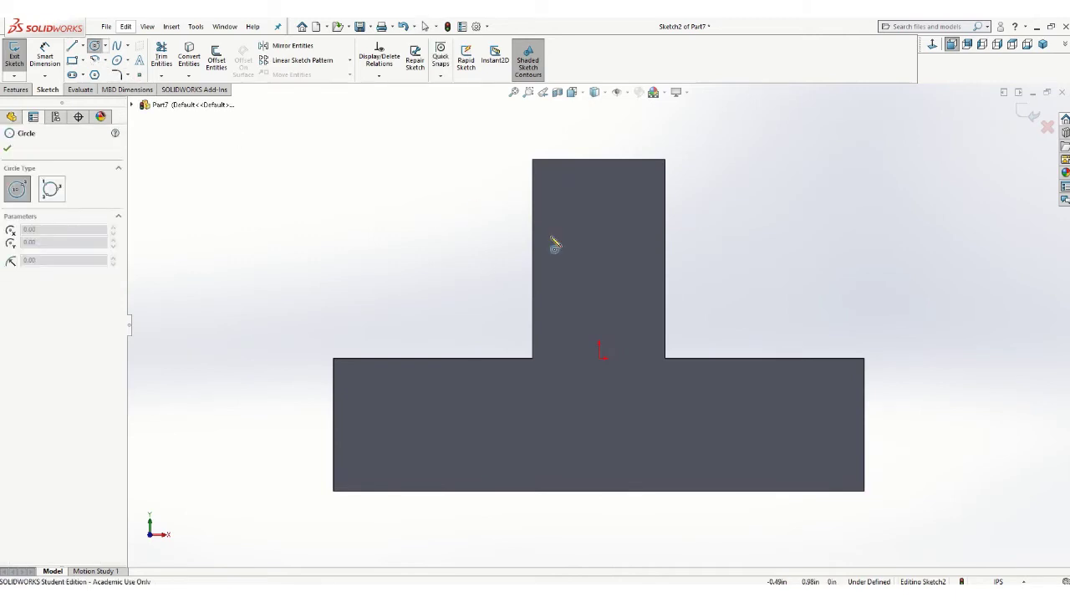
pyautogui.click(598, 231)
pyautogui.click(627, 240)
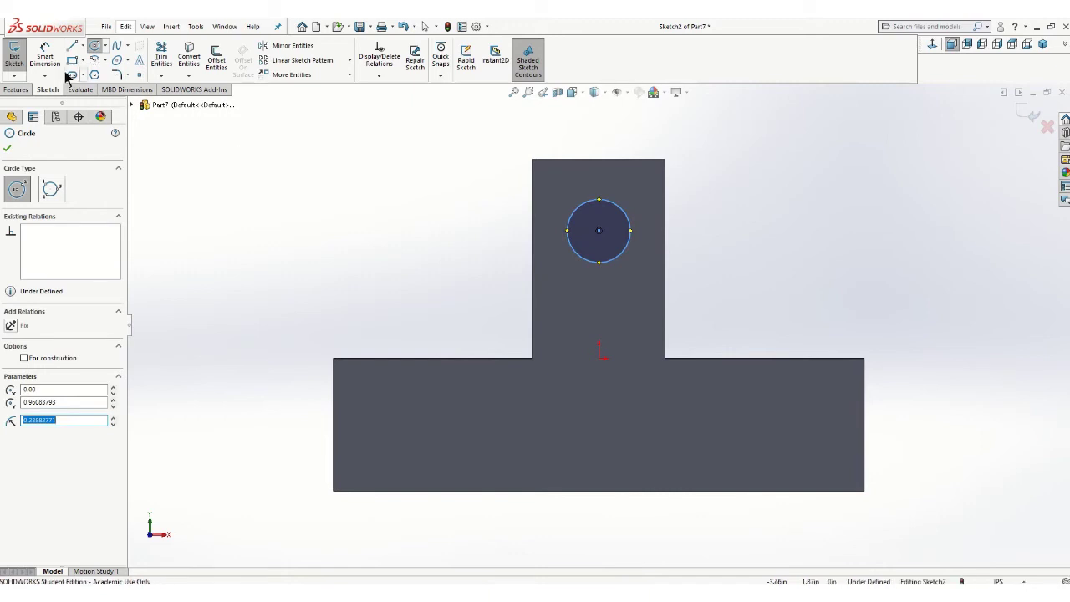
# Step: Set the circle's diameter to 0.5 in
pyautogui.click(47, 59)
pyautogui.click(618, 207)
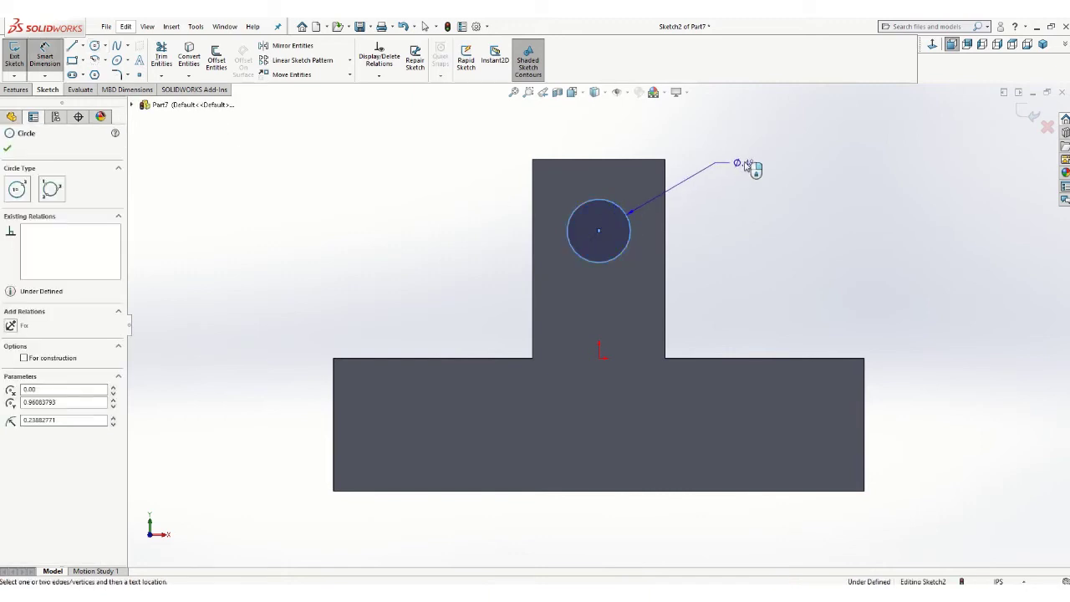
pyautogui.click(746, 165)
pyautogui.write('.5')
pyautogui.press('Return')
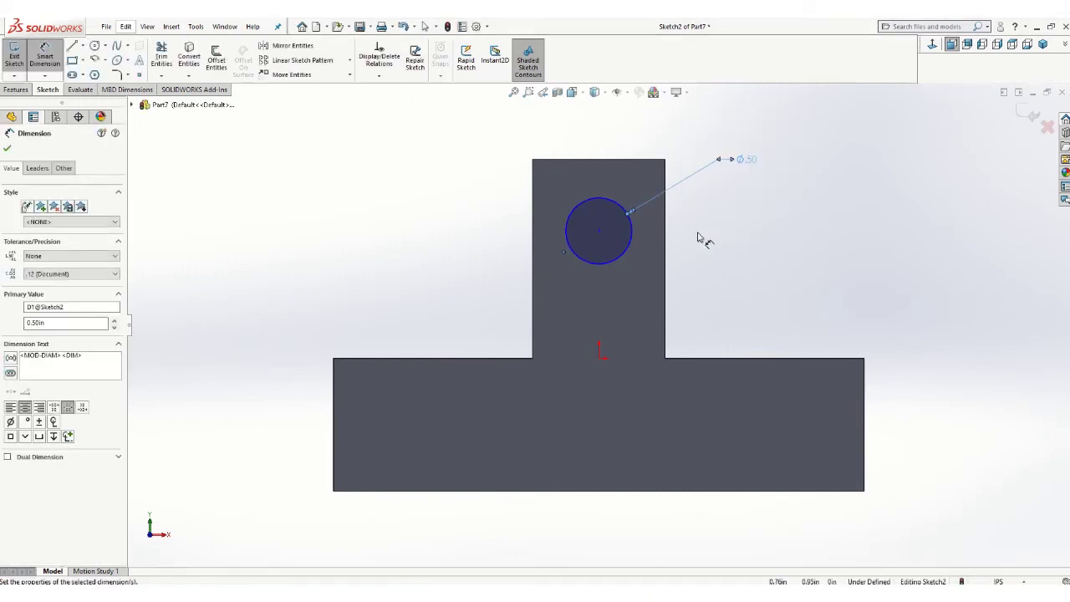
# Step: Dimension the horizontal distance from the upright's right edge to the circle's centre at 0.5 in
pyautogui.click(666, 228)
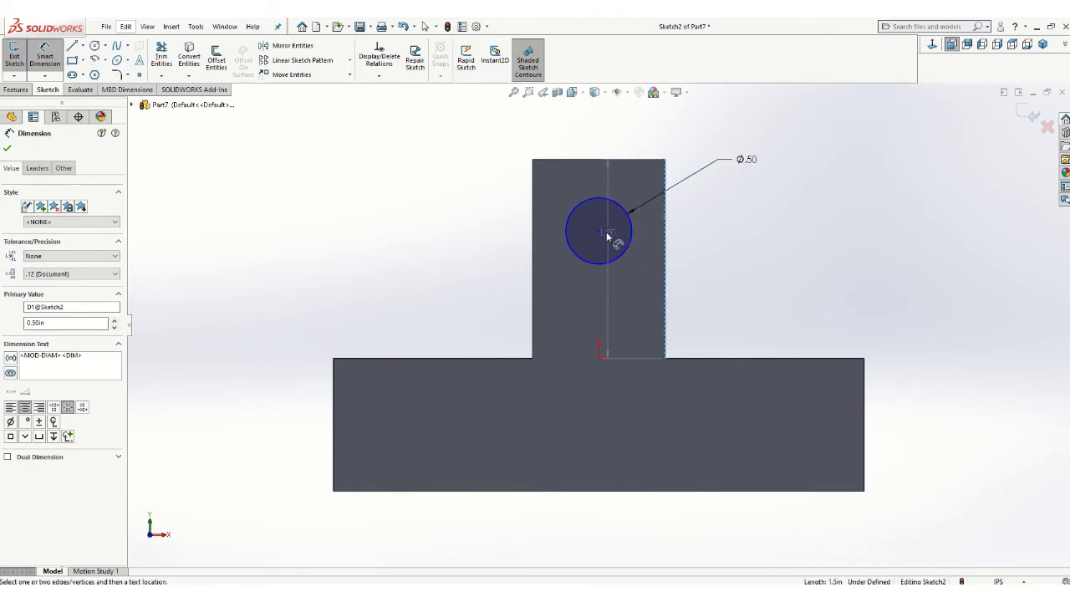
pyautogui.click(600, 231)
pyautogui.click(632, 130)
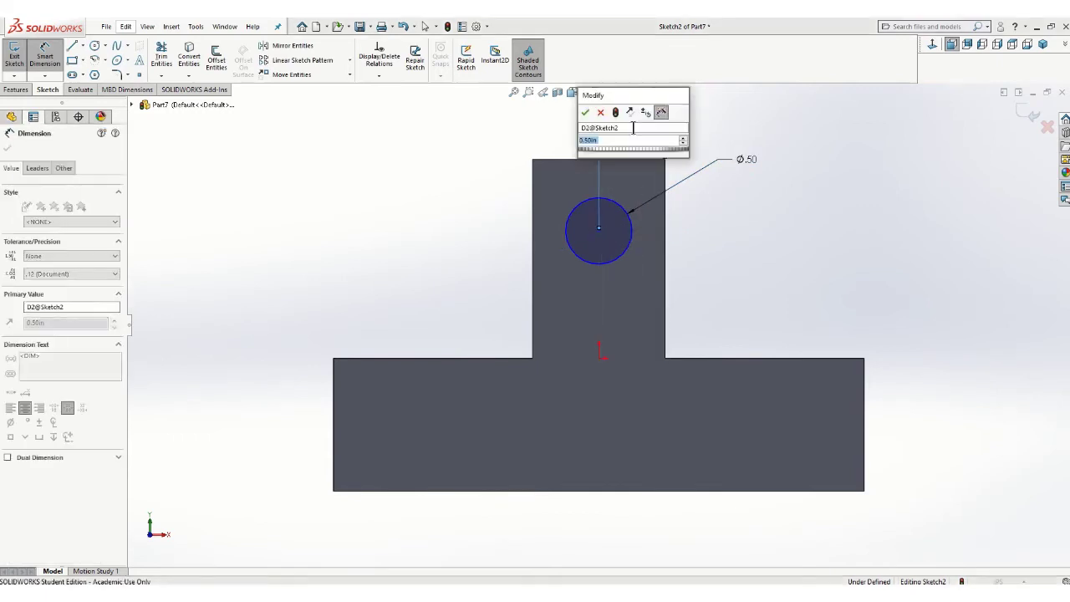
pyautogui.press('Return')
# Step: Set the vertical distance from the upright's top edge to the circle's centre to 0.5 in and exit the sketch
pyautogui.click(561, 159)
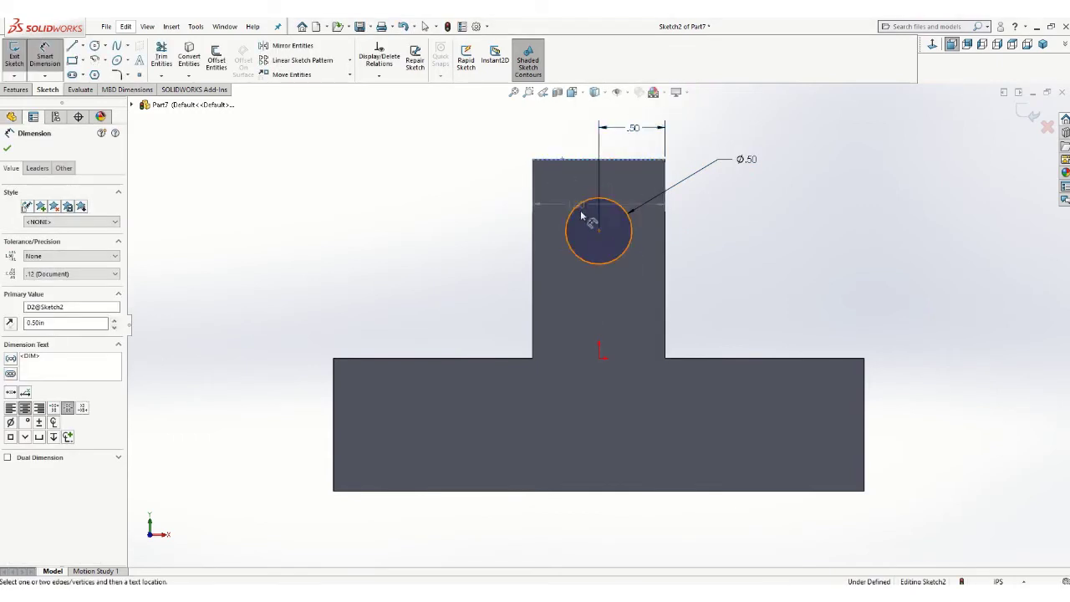
pyautogui.click(582, 216)
pyautogui.click(599, 233)
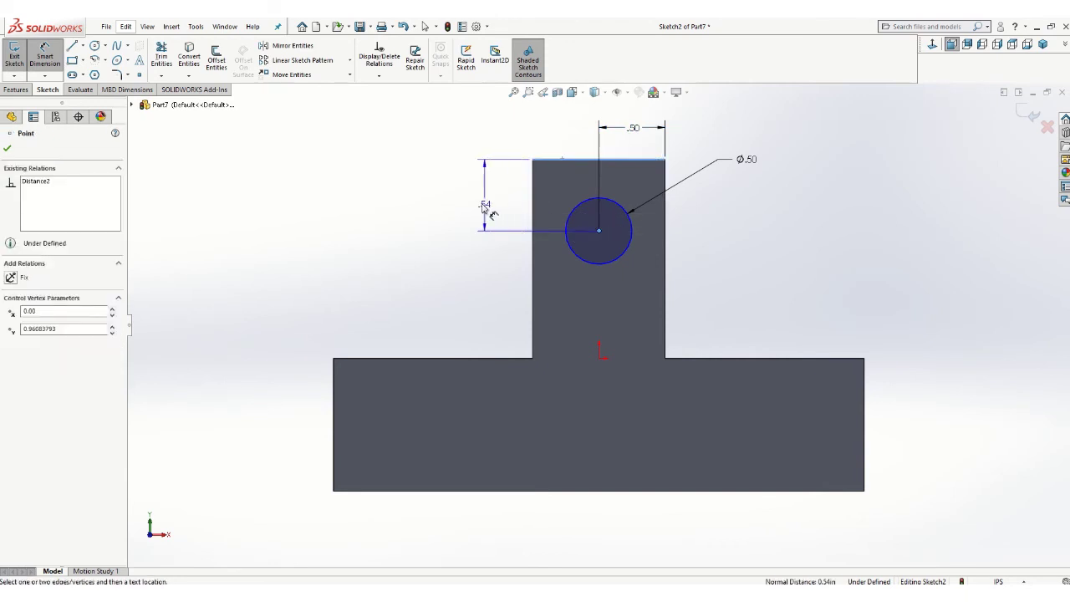
pyautogui.click(481, 204)
pyautogui.write('.50in')
pyautogui.press('Return')
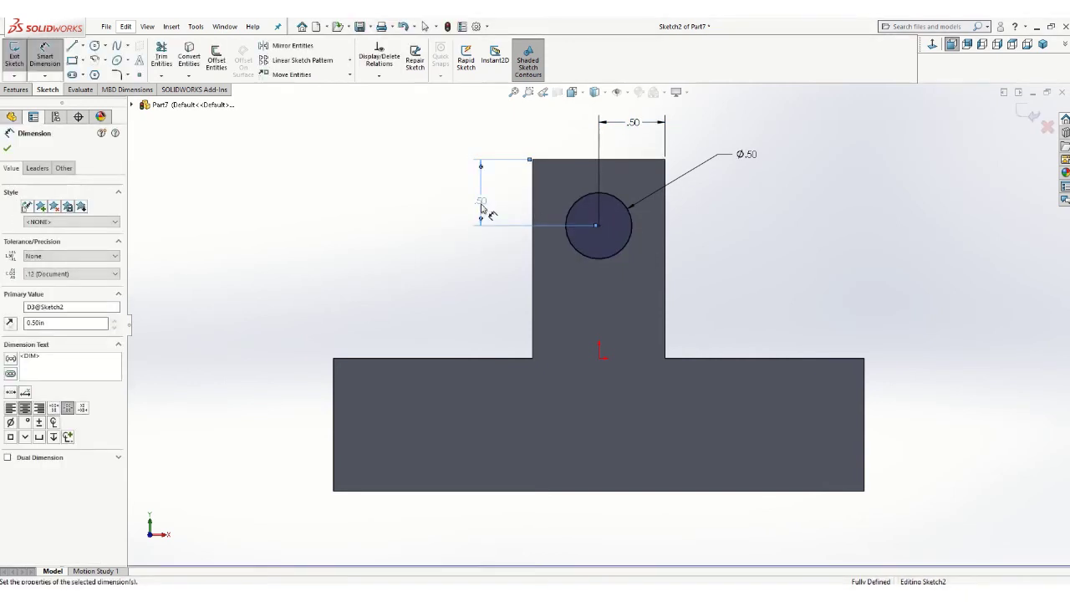
pyautogui.click(6, 147)
pyautogui.press('Escape')
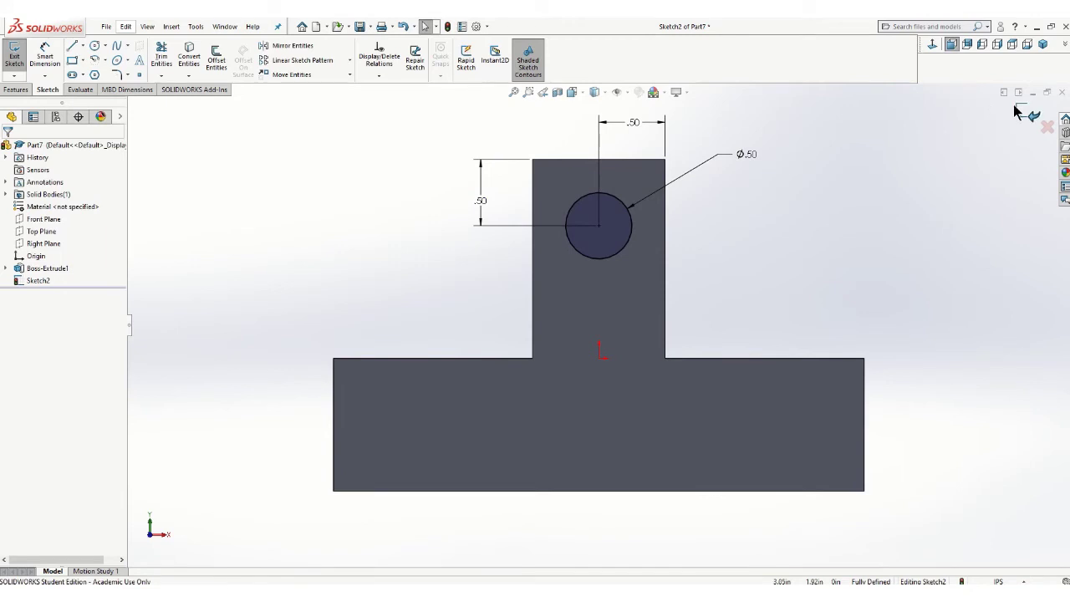
pyautogui.click(1021, 113)
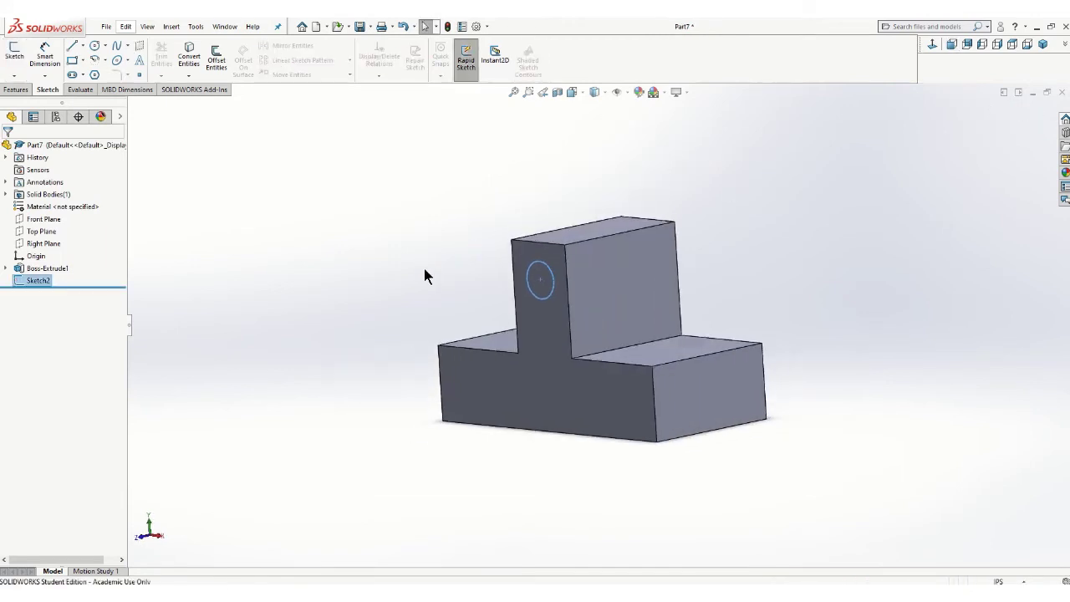
# Step: Cut the circle through the upright with a Blind Extruded Cut 2 in deep
pyautogui.click(16, 89)
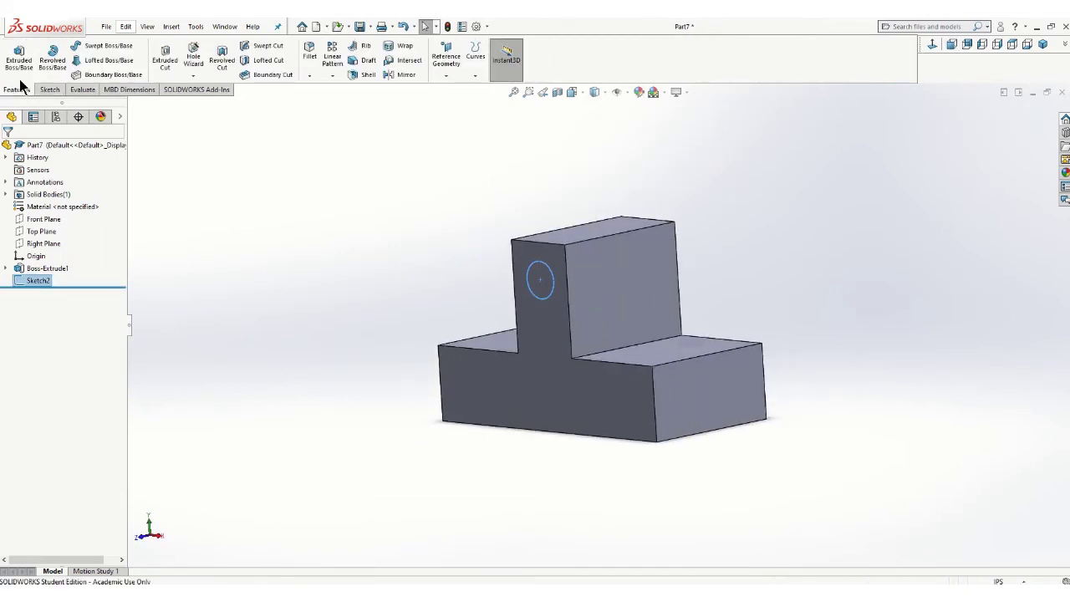
pyautogui.click(165, 58)
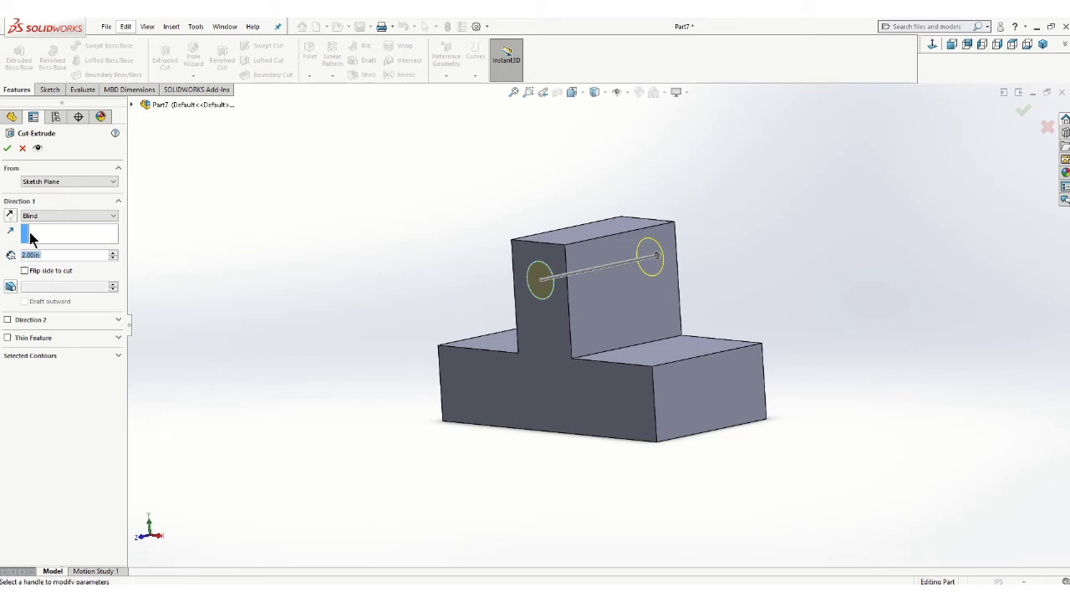
pyautogui.click(7, 149)
pyautogui.moveTo(382, 256); pyautogui.dragTo(451, 287, button='middle')
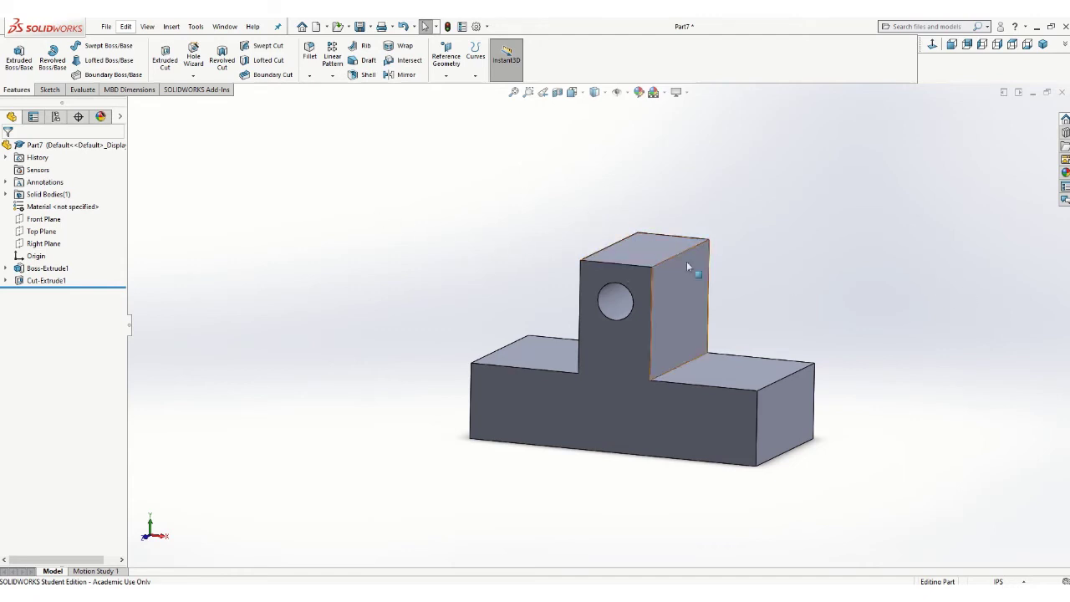
# Step: Start a sketch on the upright's top face and draw a corner rectangle about 3.6 by 1.57 in inside the part's outline
pyautogui.click(48, 90)
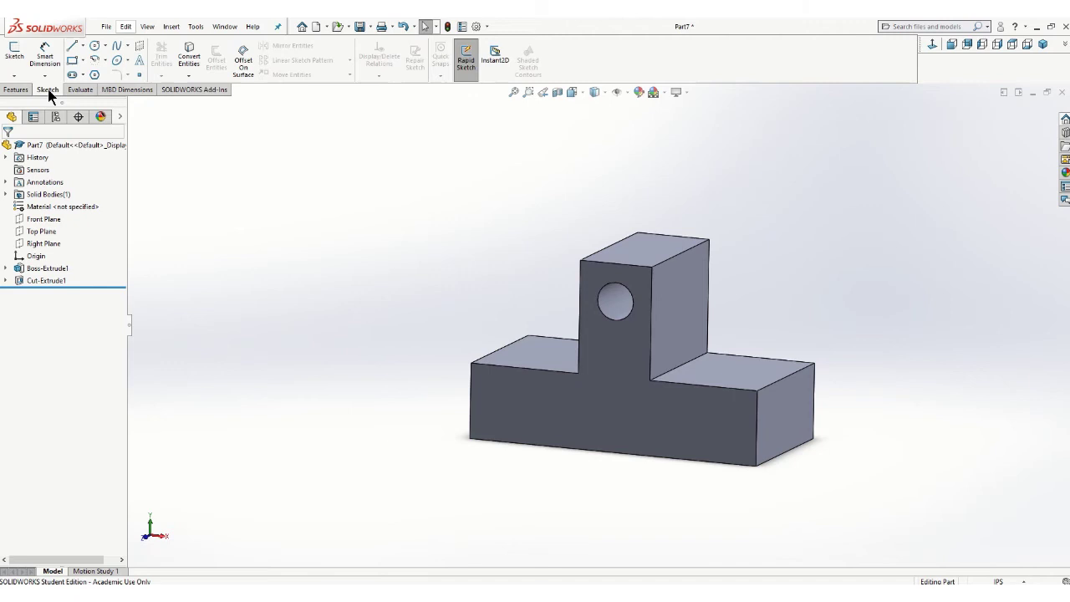
pyautogui.click(15, 54)
pyautogui.click(643, 251)
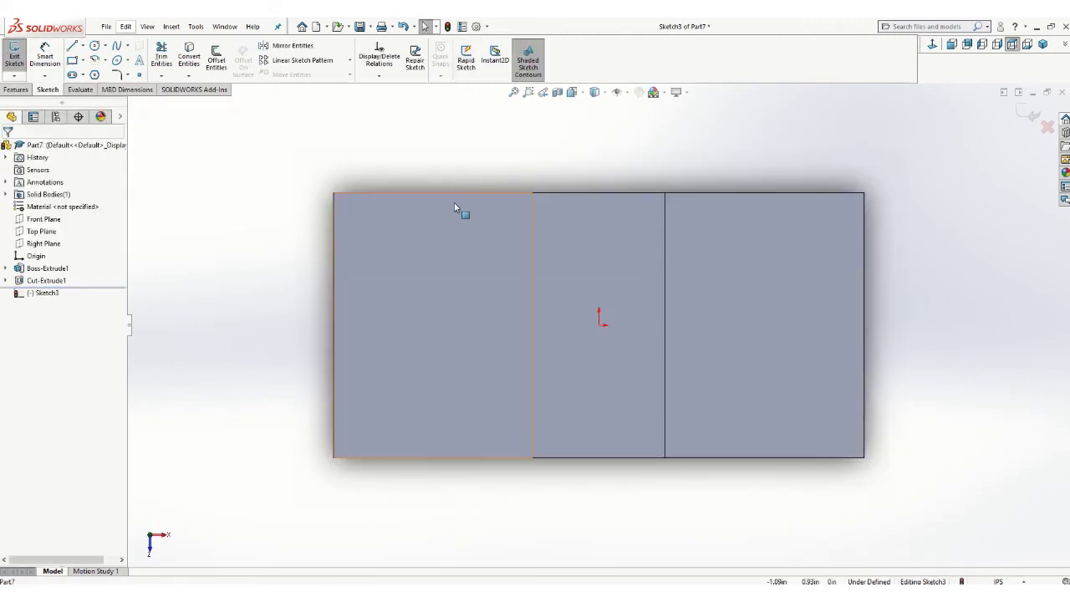
pyautogui.click(73, 62)
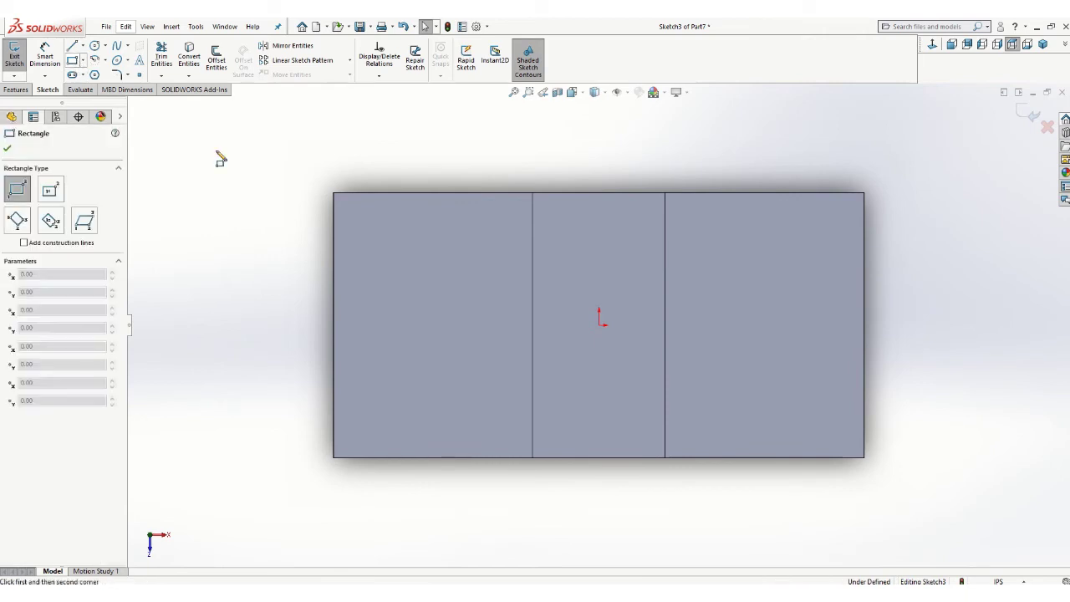
pyautogui.click(361, 223)
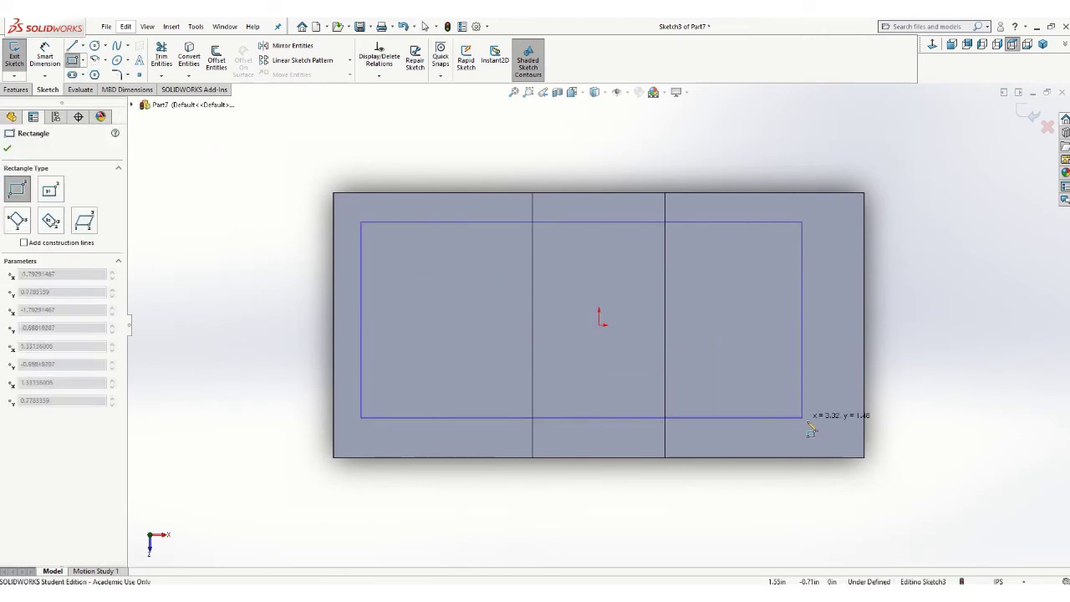
pyautogui.click(838, 430)
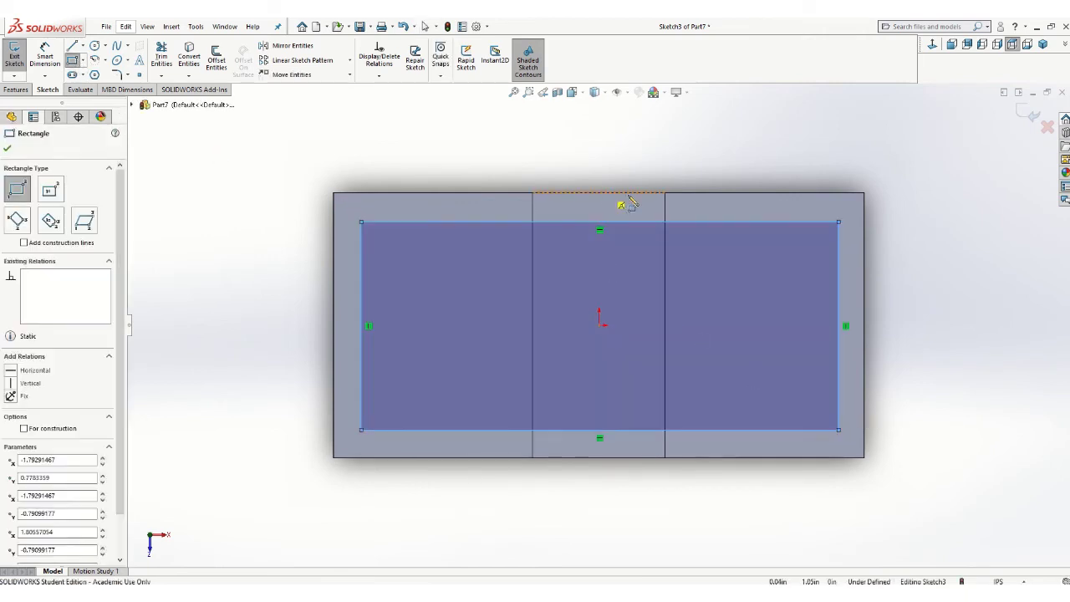
# Step: Set the distance between the rectangle's left side and the base's left edge to 0.25 in
pyautogui.click(44, 57)
pyautogui.click(362, 250)
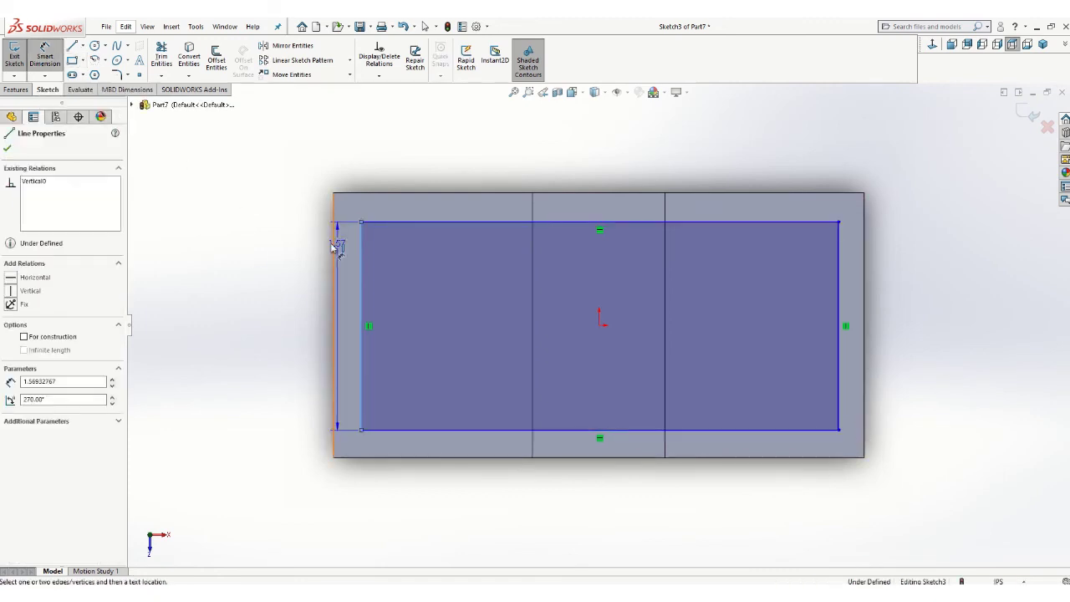
pyautogui.click(333, 243)
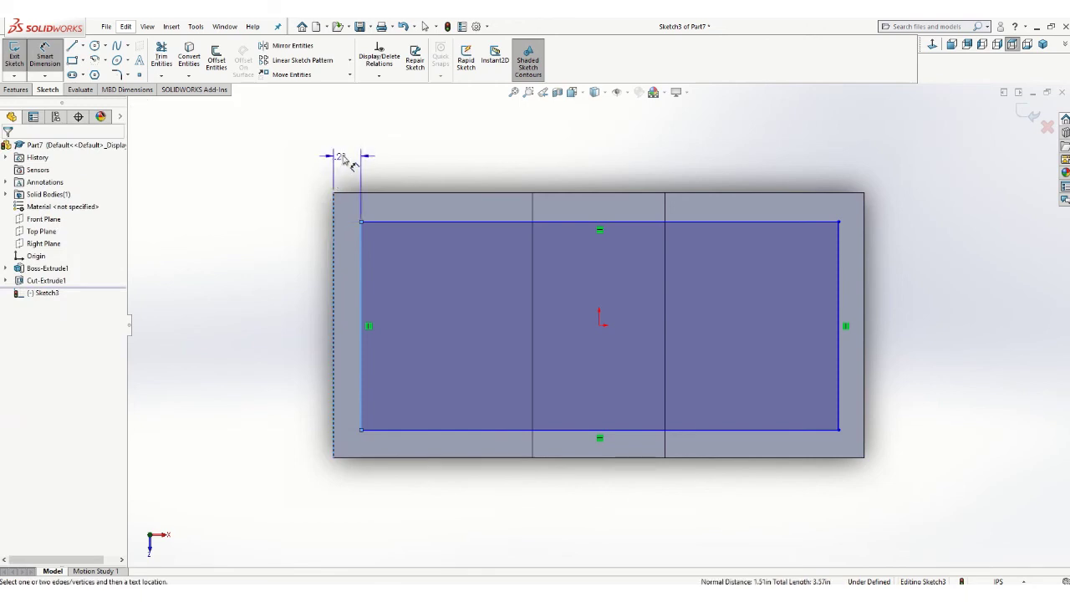
pyautogui.click(346, 153)
pyautogui.write('.25')
pyautogui.press('Return')
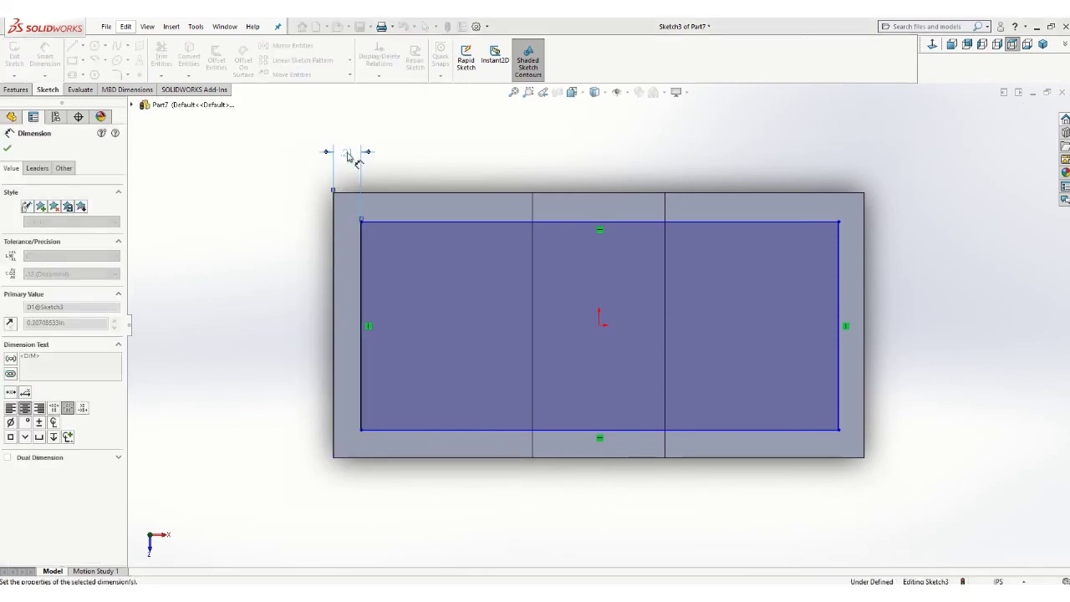
# Step: Set the distance between the rectangle's back side and the base's back edge to 0.25 in
pyautogui.click(492, 197)
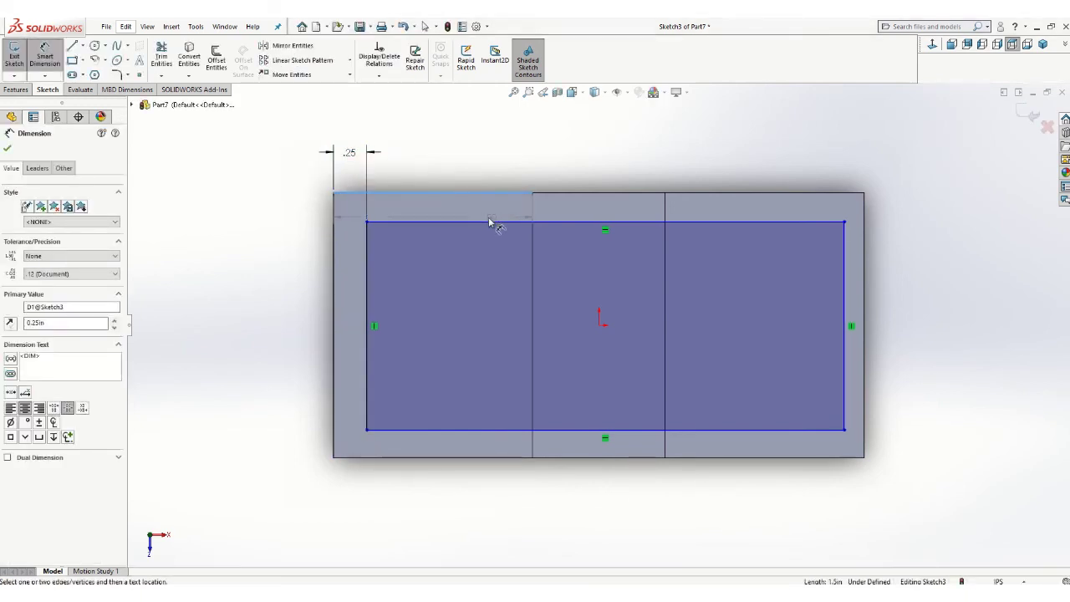
pyautogui.click(491, 222)
pyautogui.click(292, 209)
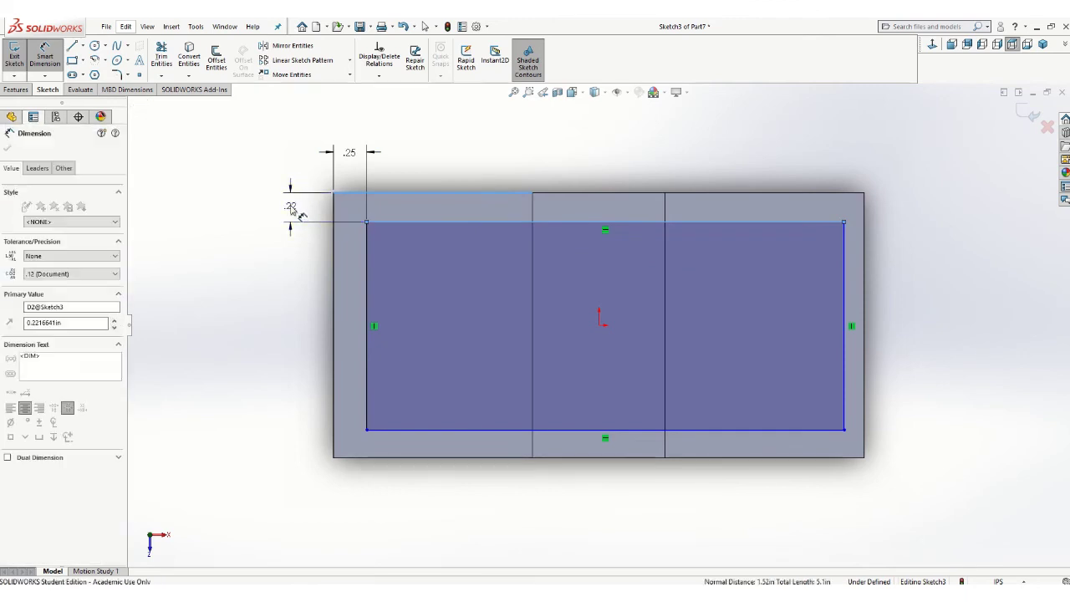
pyautogui.write('.25')
pyautogui.press('Return')
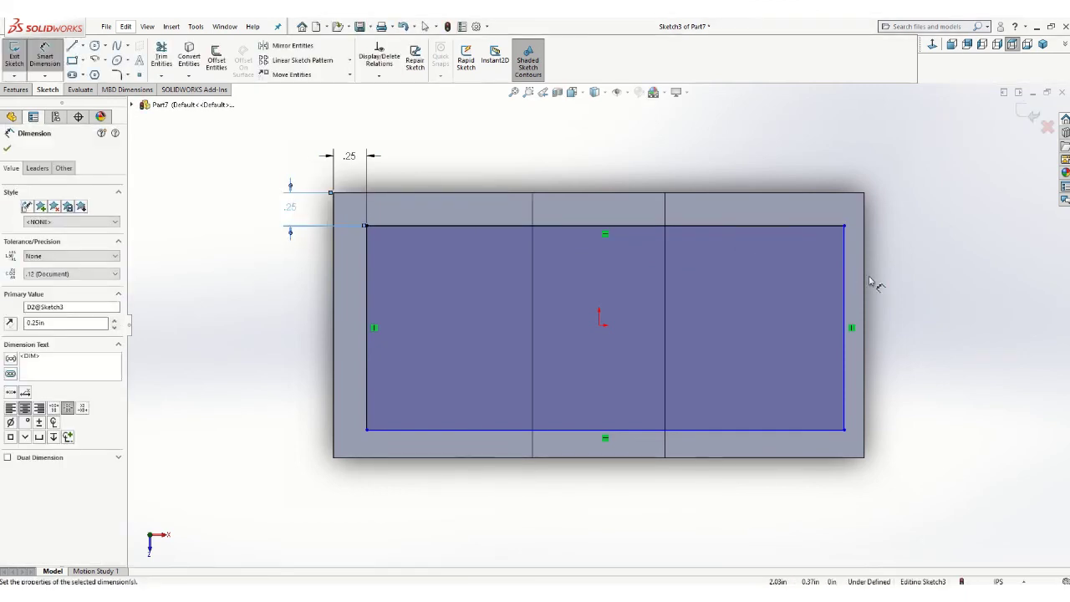
# Step: Set the distance between the rectangle's right side and the base's right edge to 0.25 in
pyautogui.click(845, 284)
pyautogui.click(863, 267)
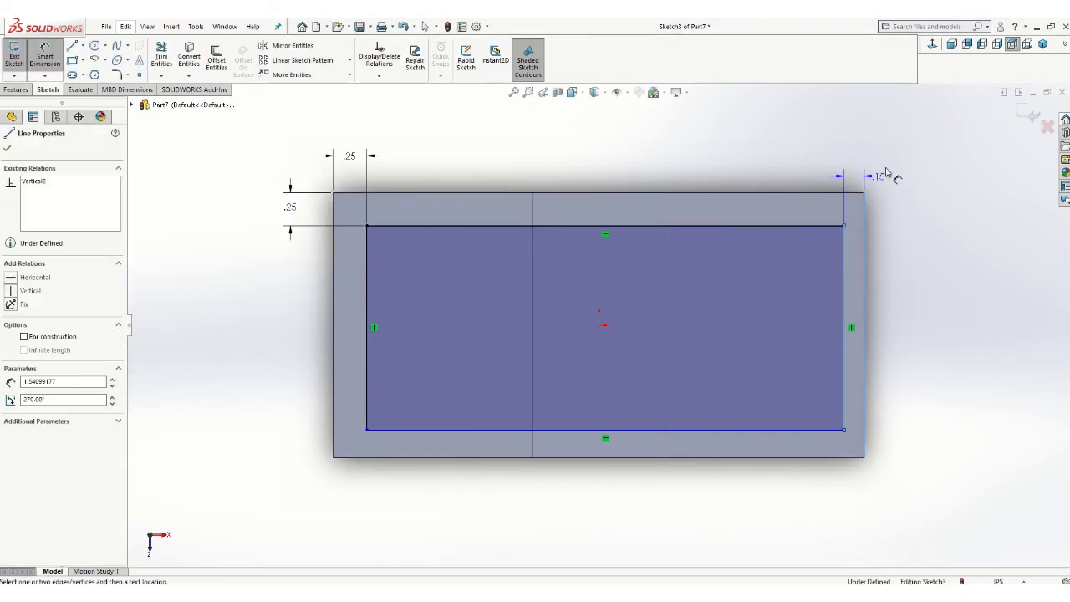
pyautogui.click(888, 167)
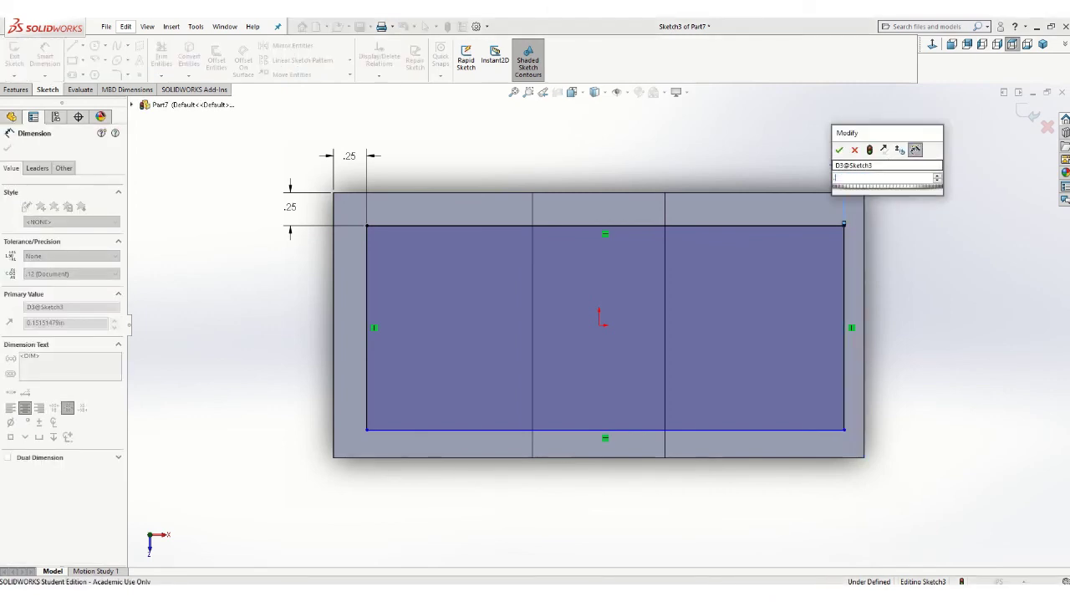
pyautogui.write('.25')
pyautogui.press('Return')
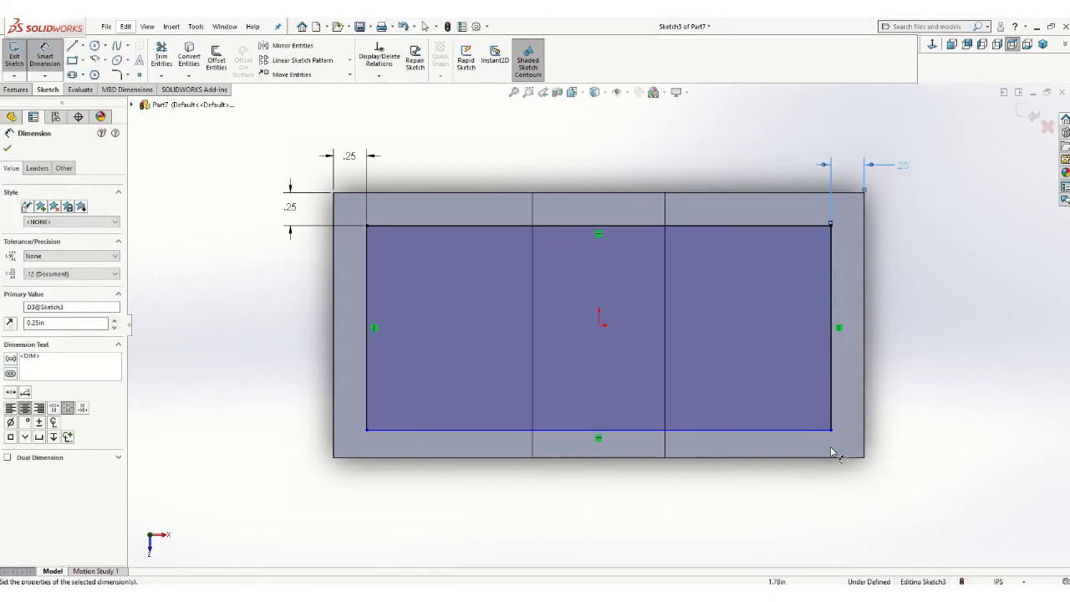
# Step: Set the distance between the rectangle's front side and the base's front edge to 0.25 in and exit the sketch
pyautogui.click(822, 458)
pyautogui.click(819, 432)
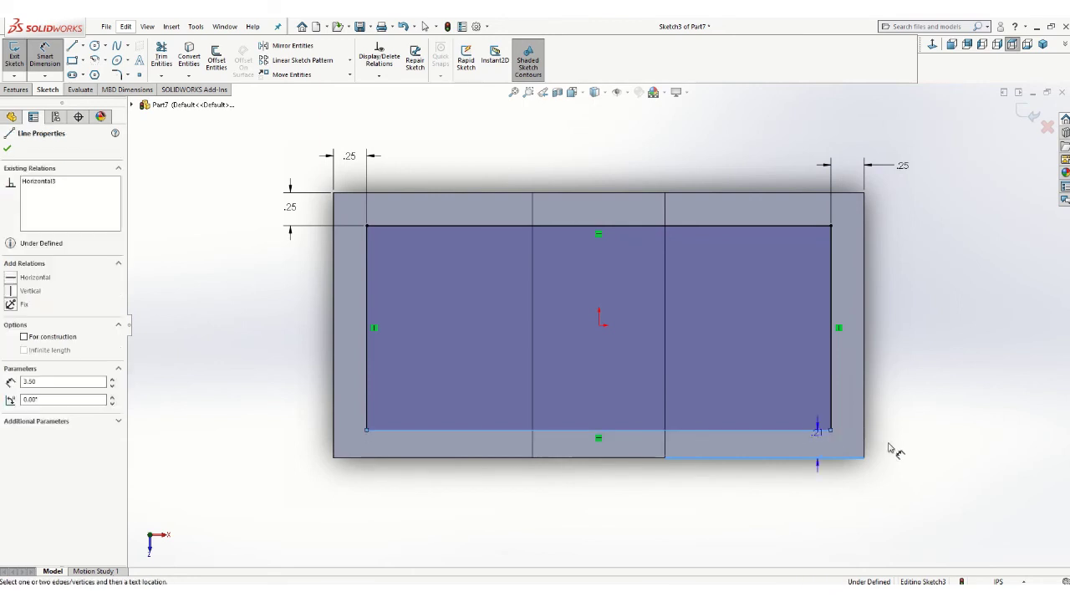
pyautogui.click(896, 449)
pyautogui.write('.25')
pyautogui.press('Return')
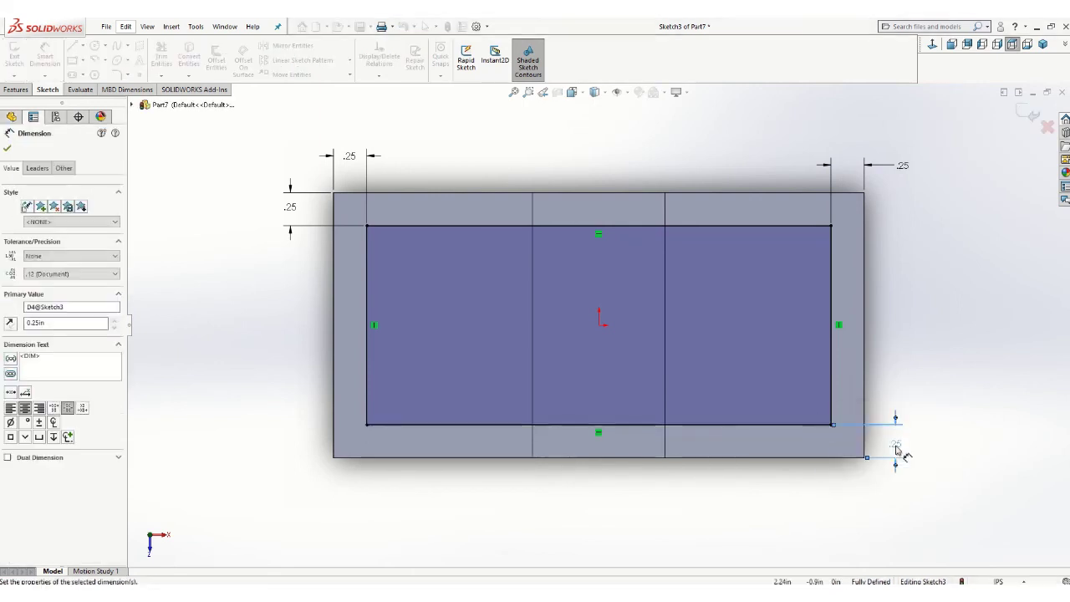
pyautogui.click(1027, 117)
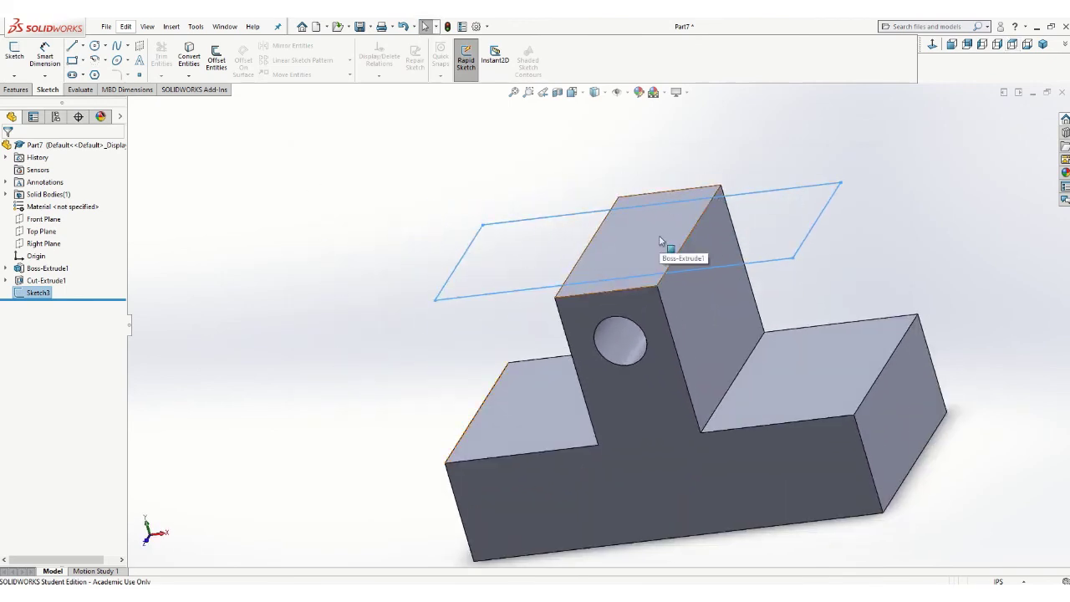
pyautogui.moveTo(632, 345); pyautogui.dragTo(645, 248, button='middle')
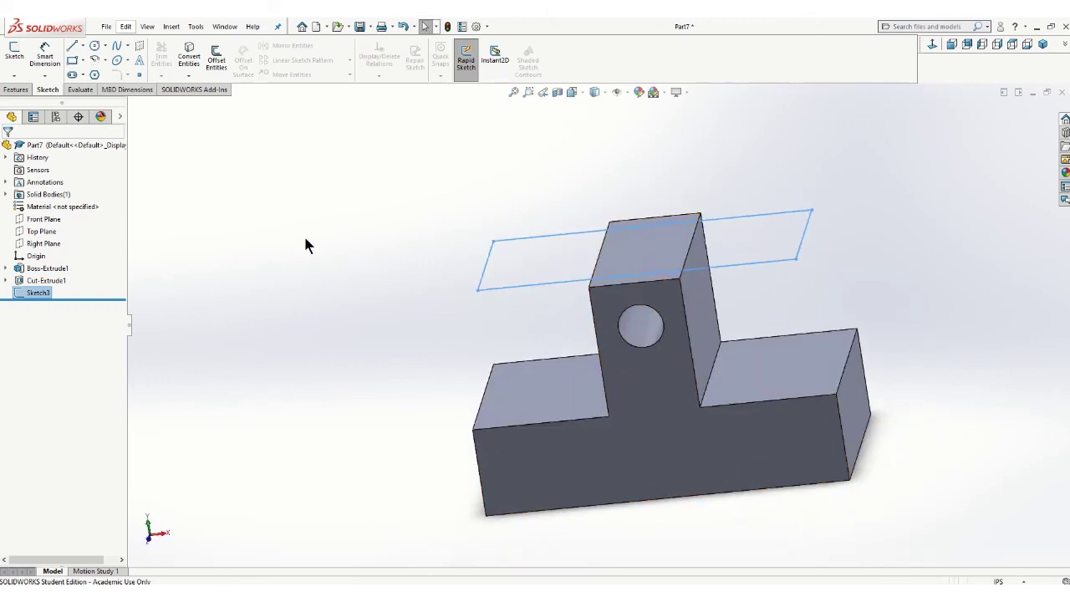
# Step: Cut-extrude the inset rectangle sketch downward to a blind depth of 2.25 in, hollowing the upright and base
pyautogui.click(28, 91)
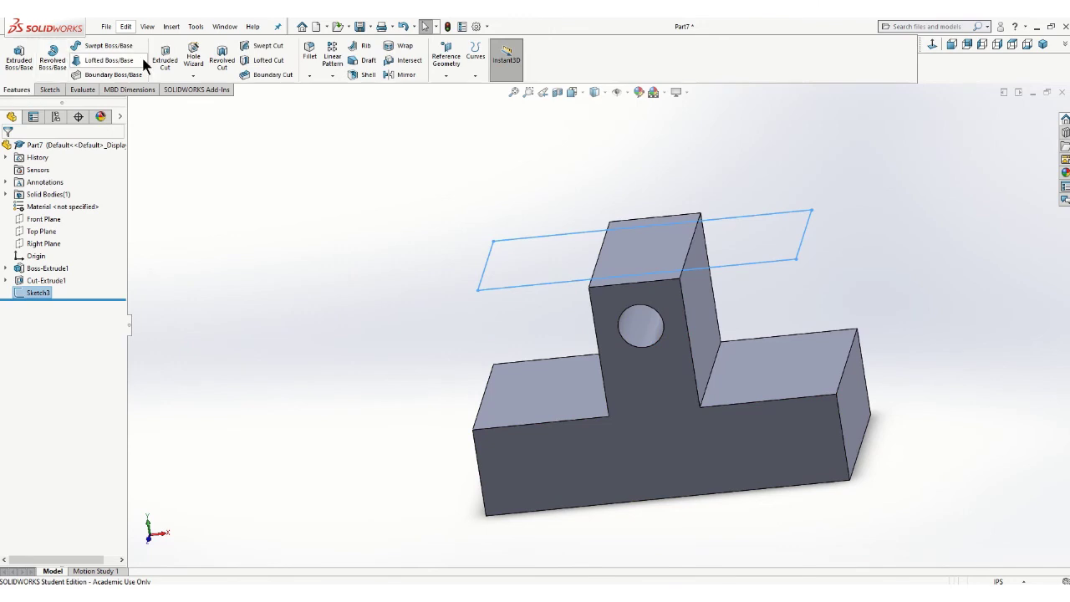
pyautogui.click(164, 58)
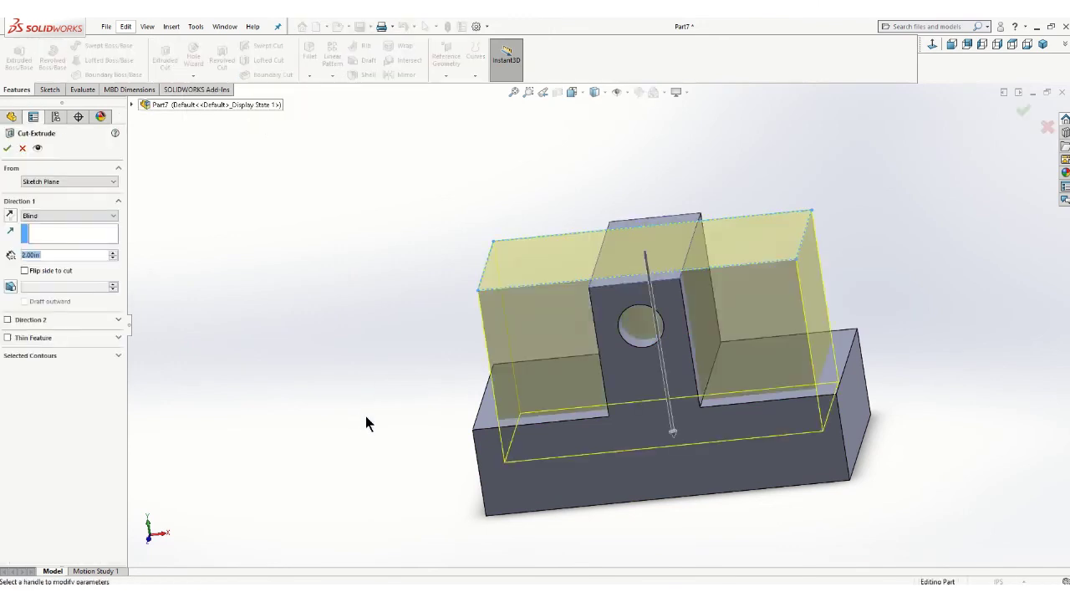
pyautogui.moveTo(365, 416); pyautogui.dragTo(361, 386, button='middle')
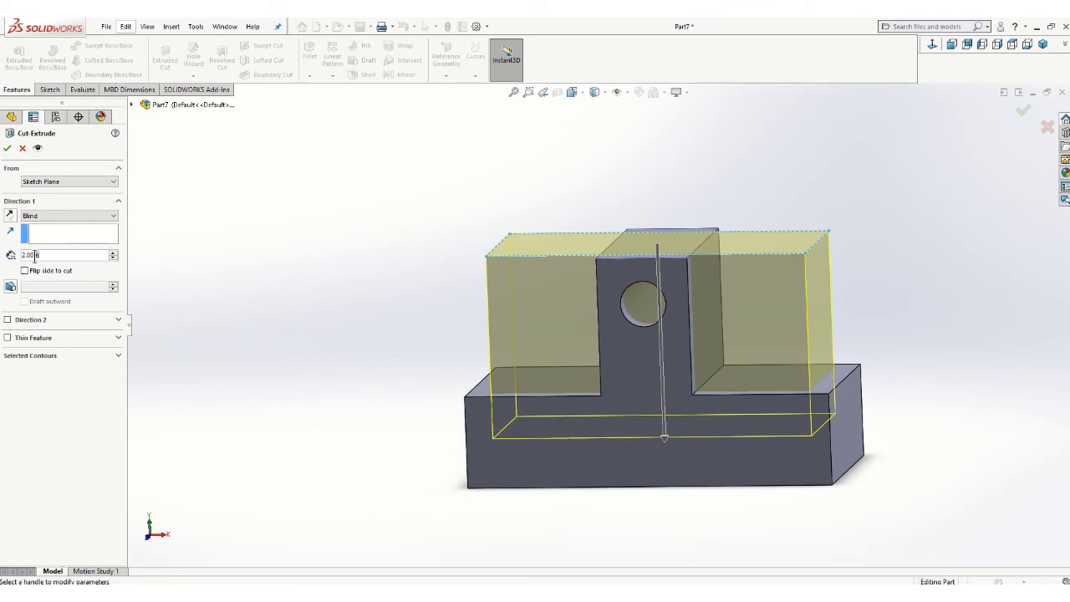
pyautogui.write('2.25')
pyautogui.press('Return')
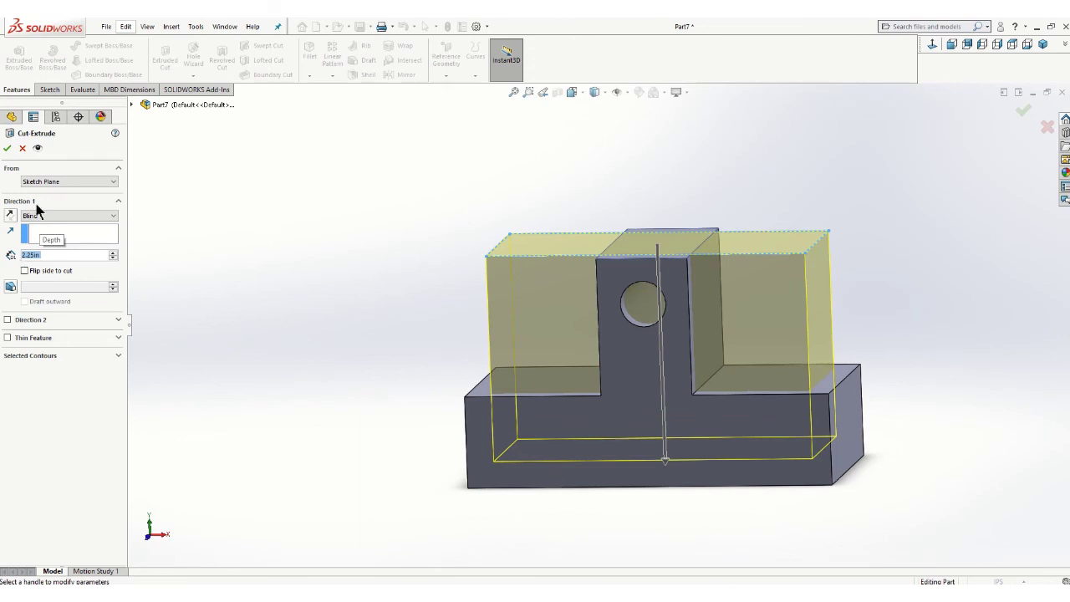
pyautogui.click(8, 148)
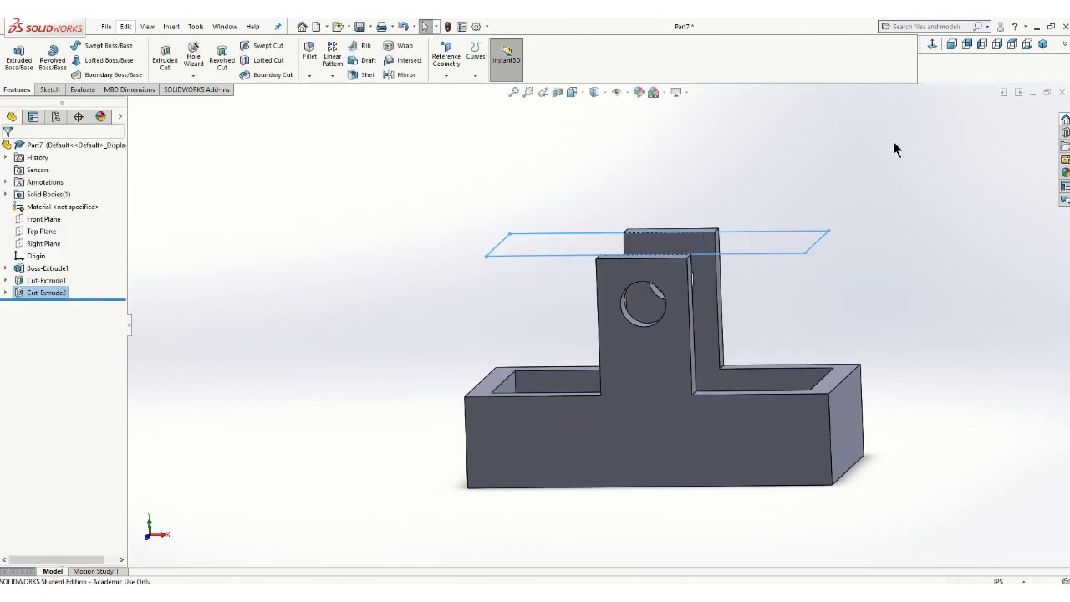
pyautogui.moveTo(938, 203)
pyautogui.mouseDown(button='middle')
pyautogui.moveTo(855, 242)
pyautogui.moveTo(836, 306)
pyautogui.moveTo(747, 295)
pyautogui.moveTo(791, 337)
pyautogui.moveTo(728, 345)
pyautogui.moveTo(754, 373)
pyautogui.moveTo(761, 354)
pyautogui.mouseUp(button='middle')
pyautogui.click(836, 291)
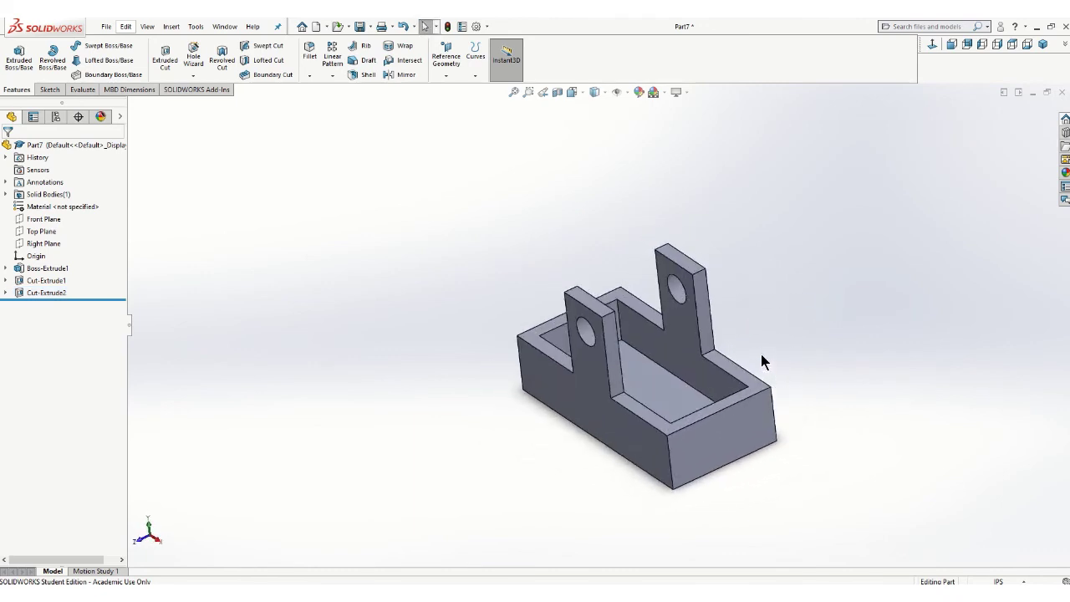